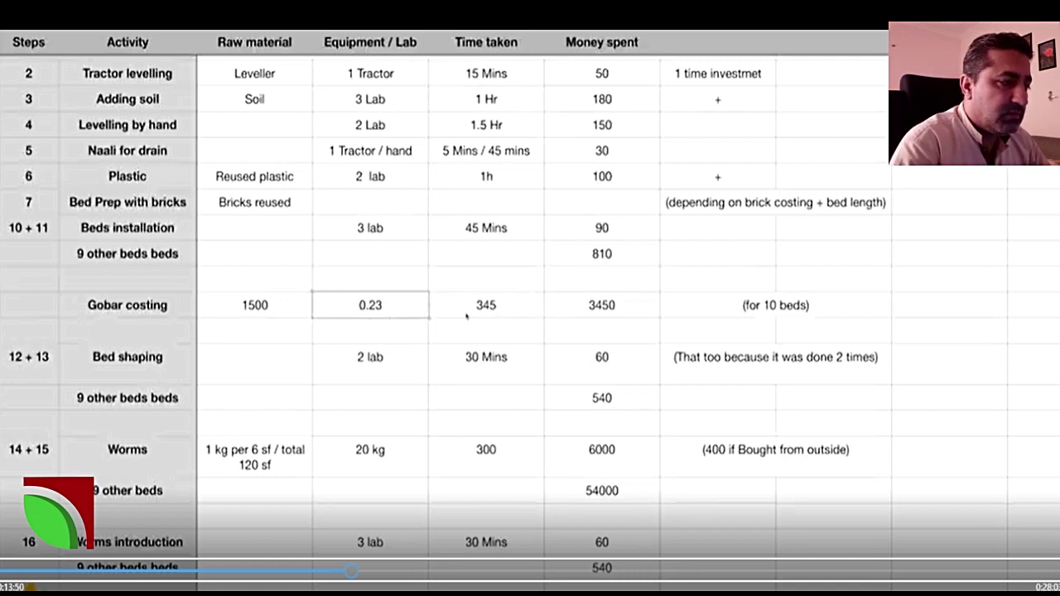
Examine the Gobar costing row and the money spent on beds installation, the 9 other beds and gobar.
click(471, 312)
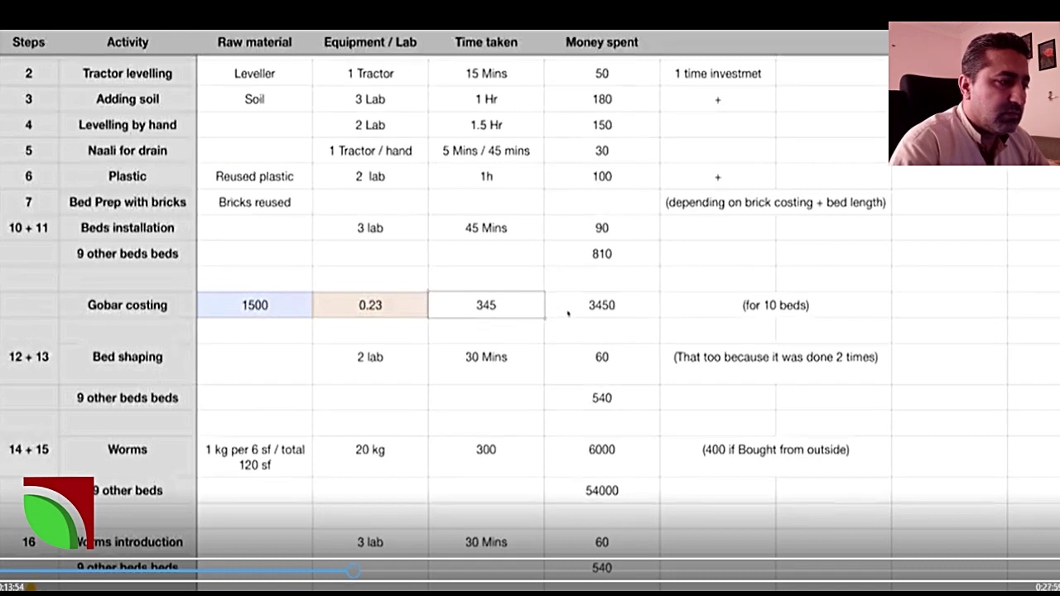
click(655, 305)
click(687, 305)
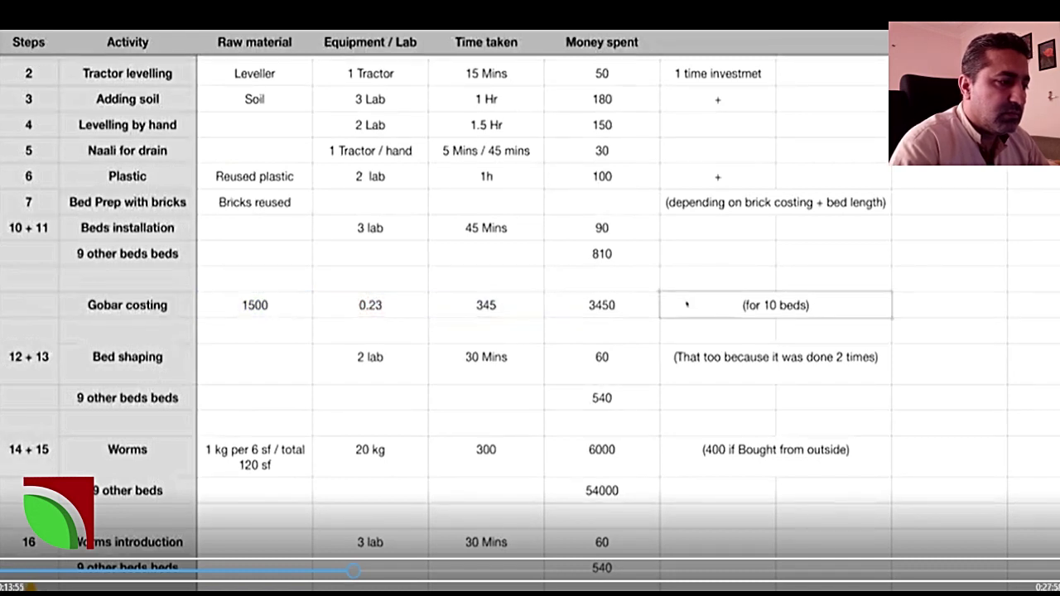
click(590, 306)
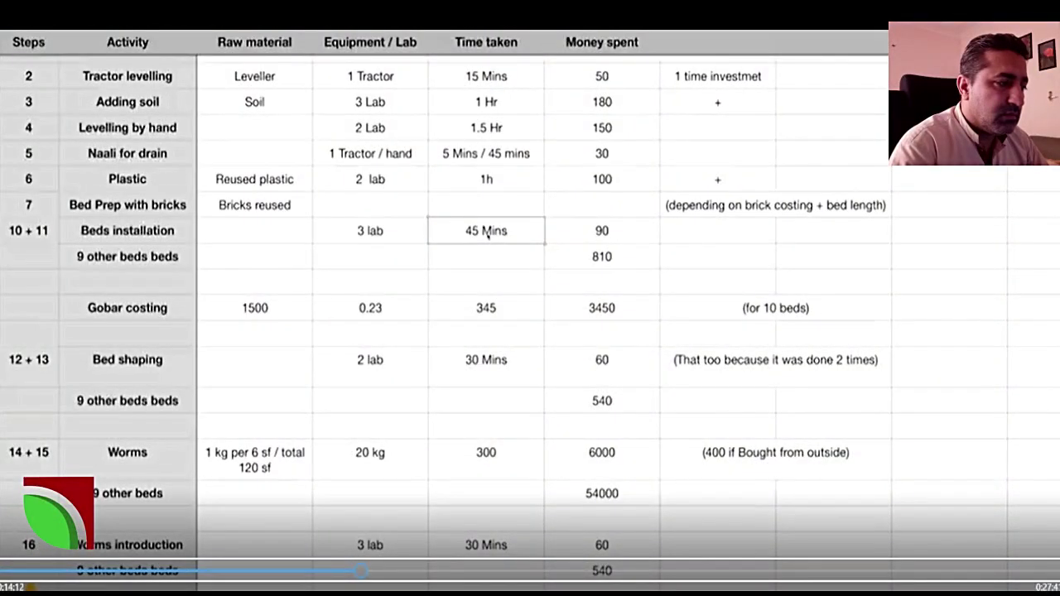
click(291, 320)
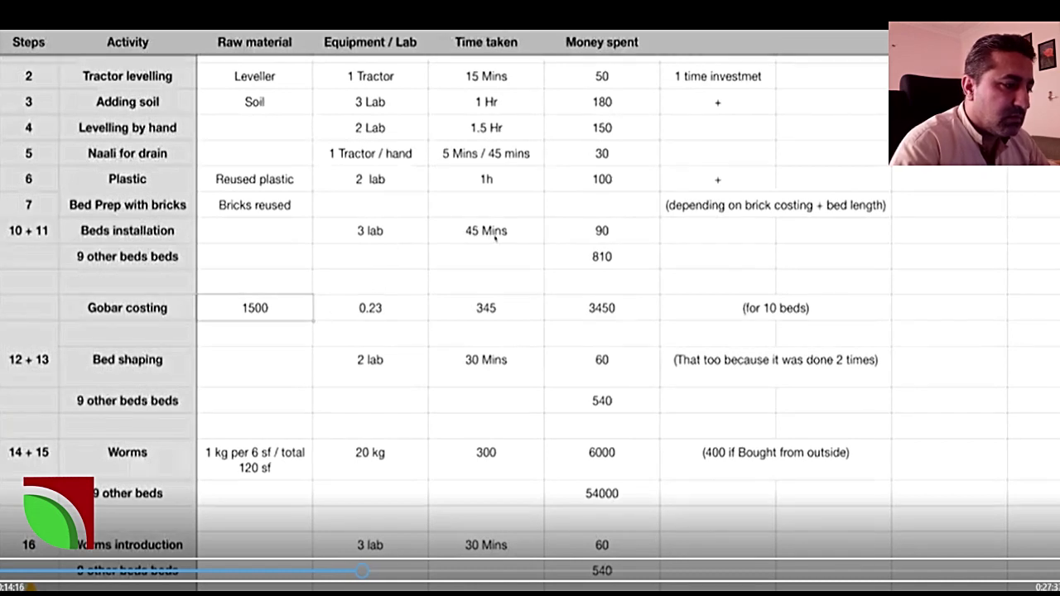
click(615, 230)
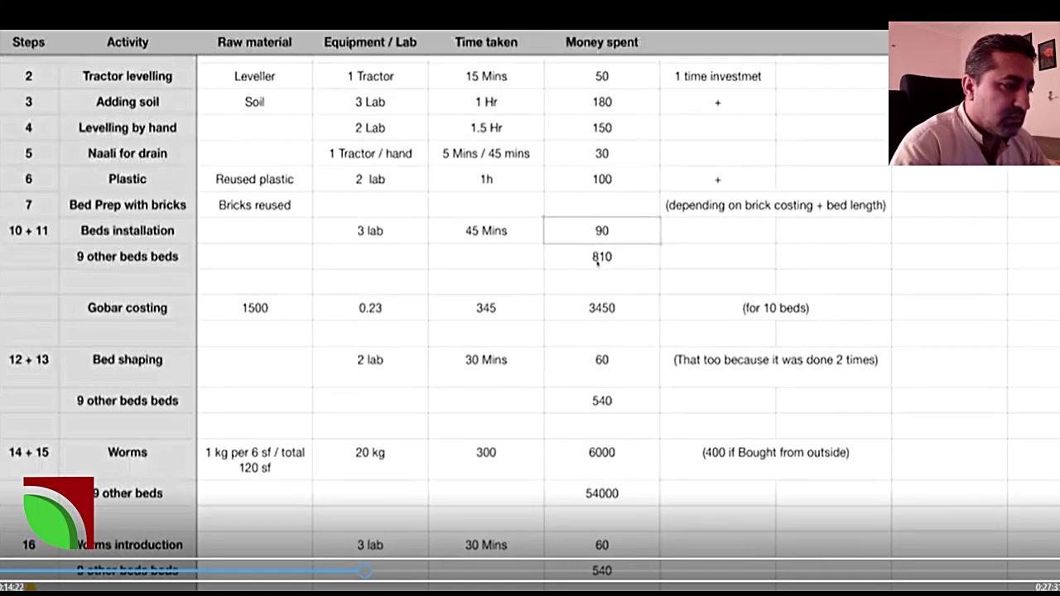
click(596, 258)
drag(593, 235, 602, 256)
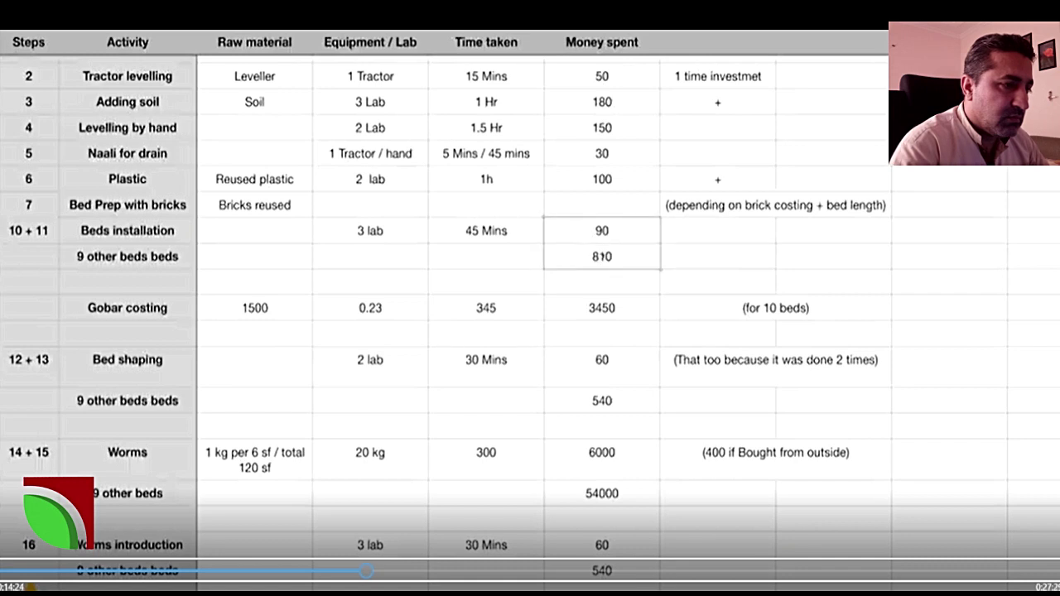
click(618, 311)
drag(615, 234, 634, 301)
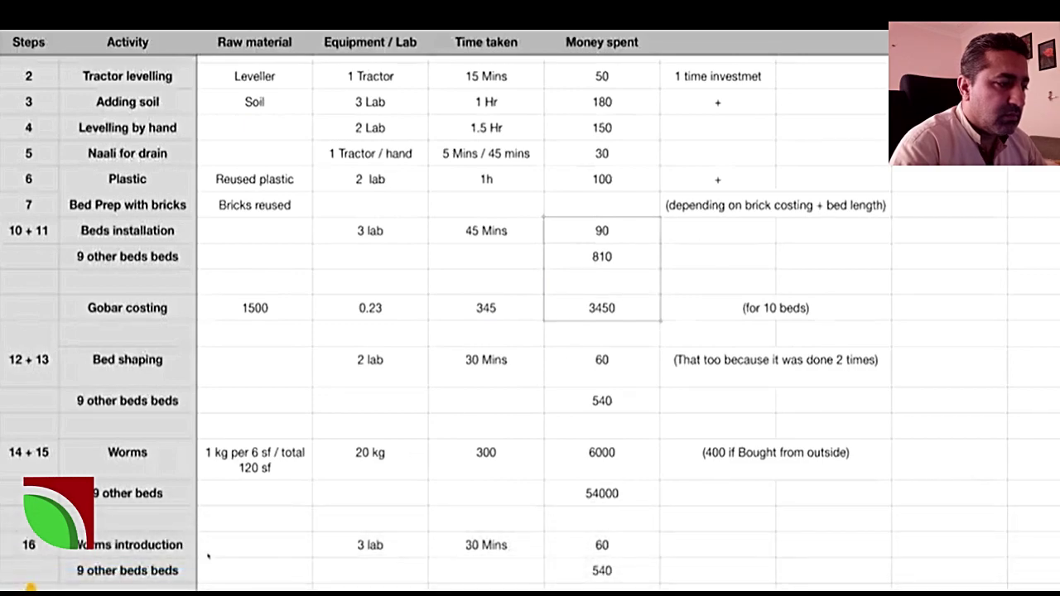
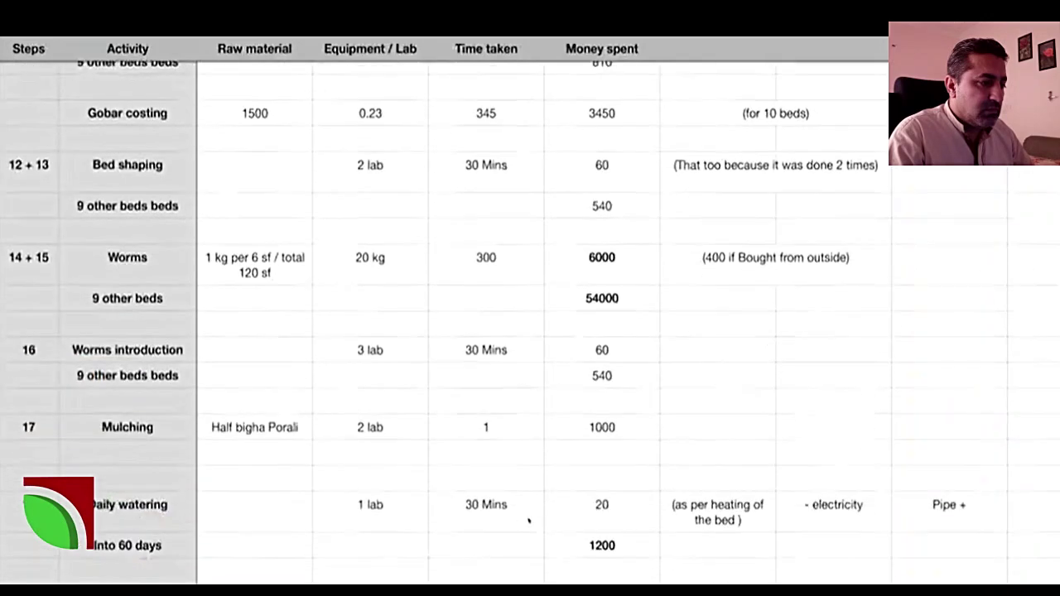
Review the activity cost table and the cost per kg in the Procurement In Dumper table.
scroll(572, 423, up, 6)
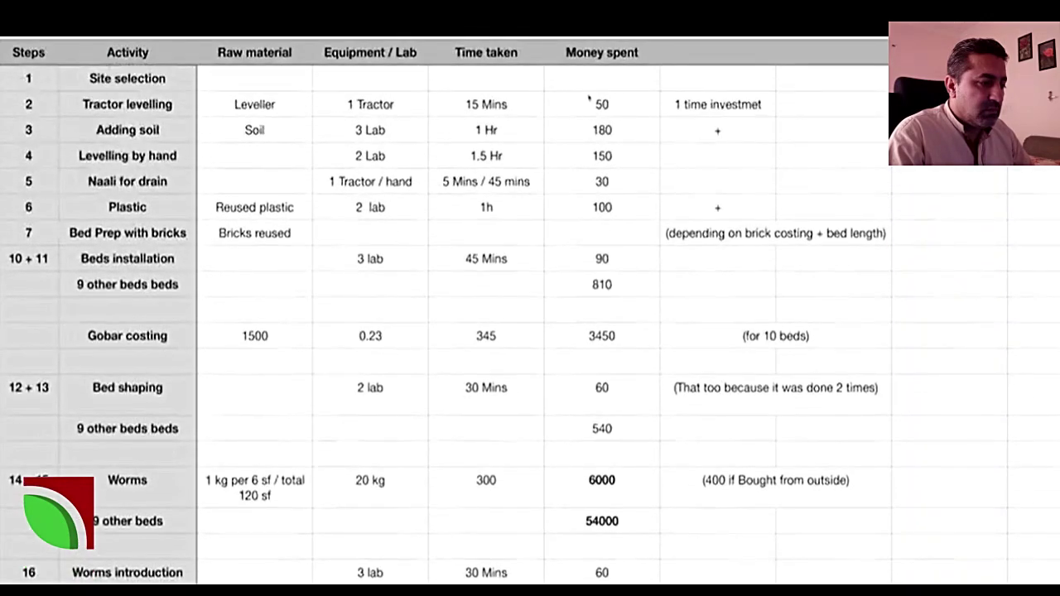
scroll(589, 99, down, 10)
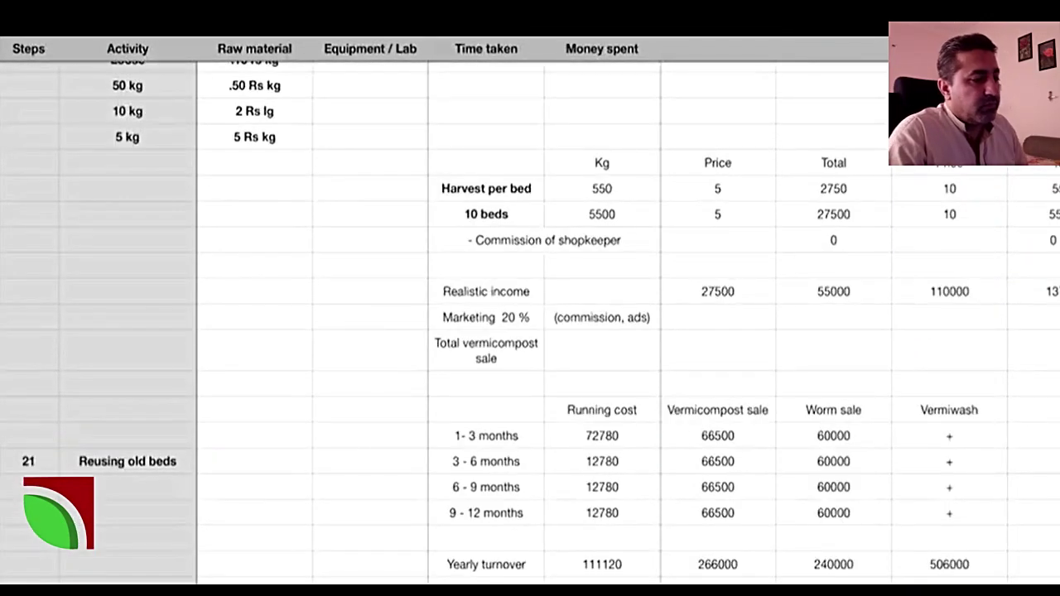
scroll(565, 303, right, 5)
scroll(565, 302, up, 10)
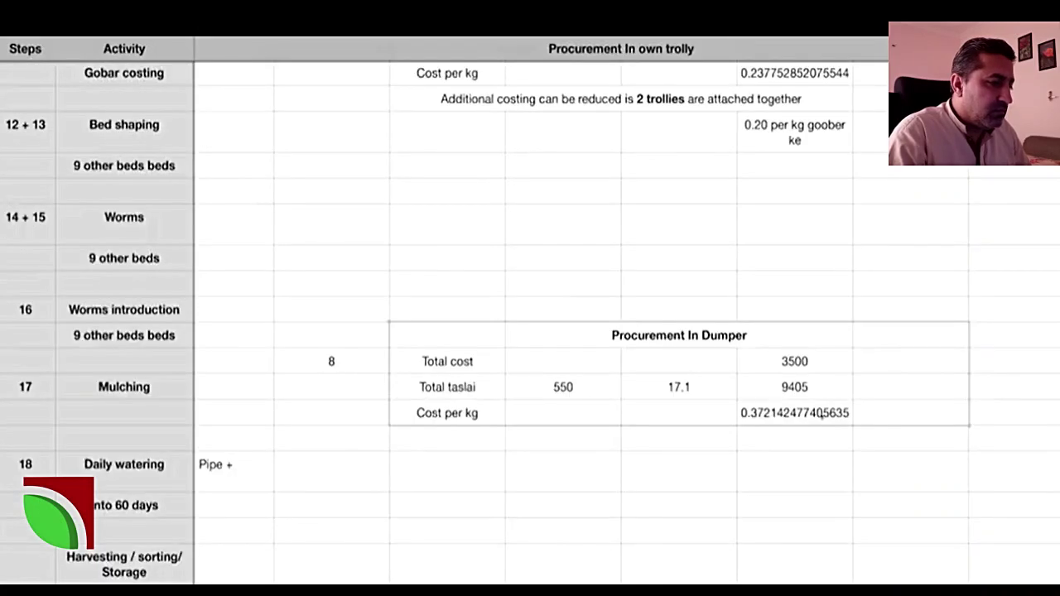
click(812, 412)
Enter the heading "Marketing" in the empty cell directly above the Kg heading of the harvest table.
scroll(808, 419, down, 10)
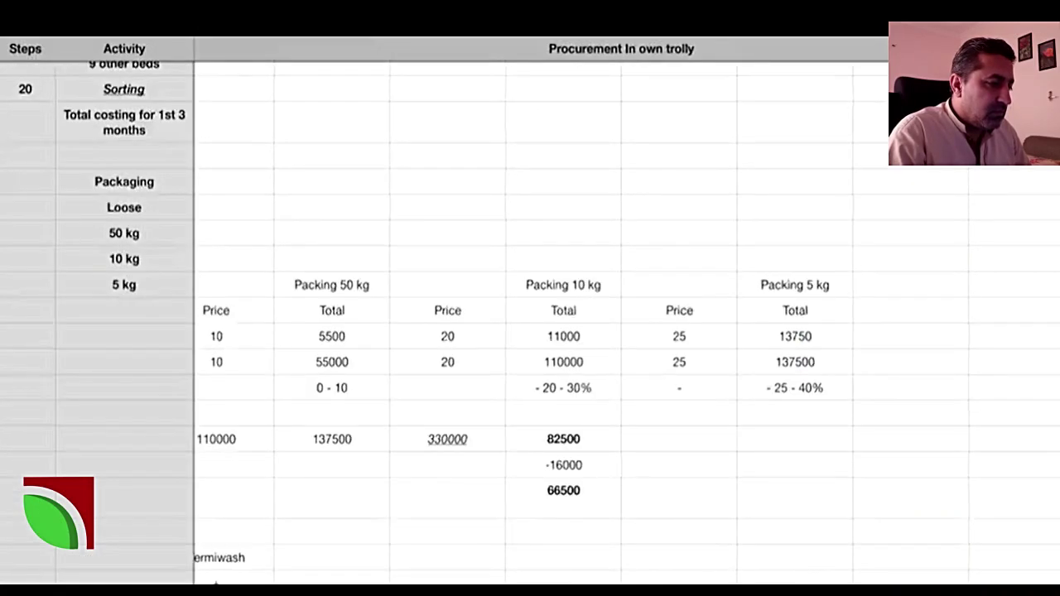
scroll(623, 313, left, 6)
scroll(626, 313, left, 1)
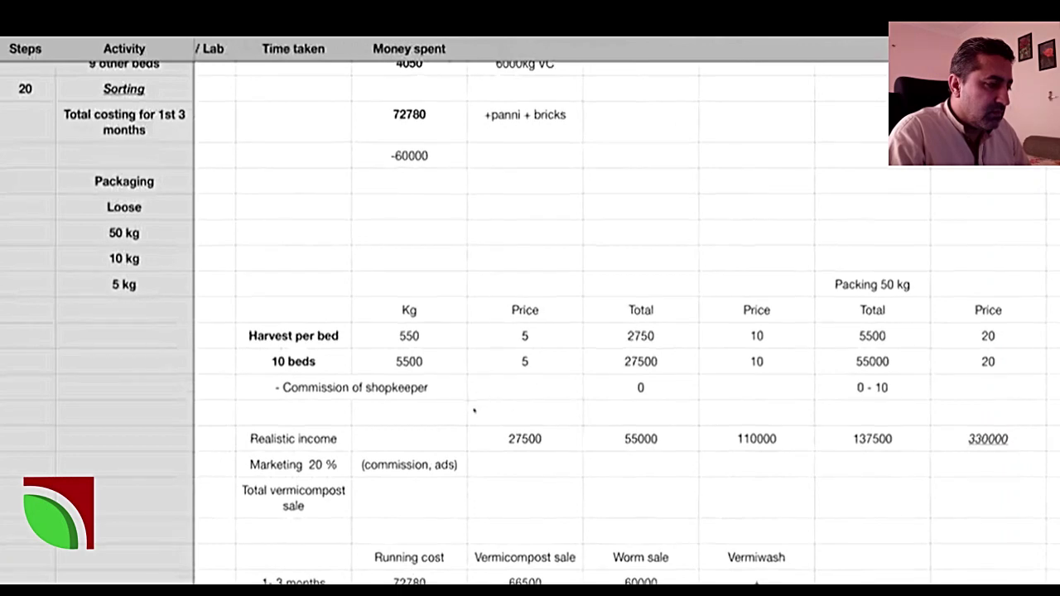
scroll(477, 401, down, 5)
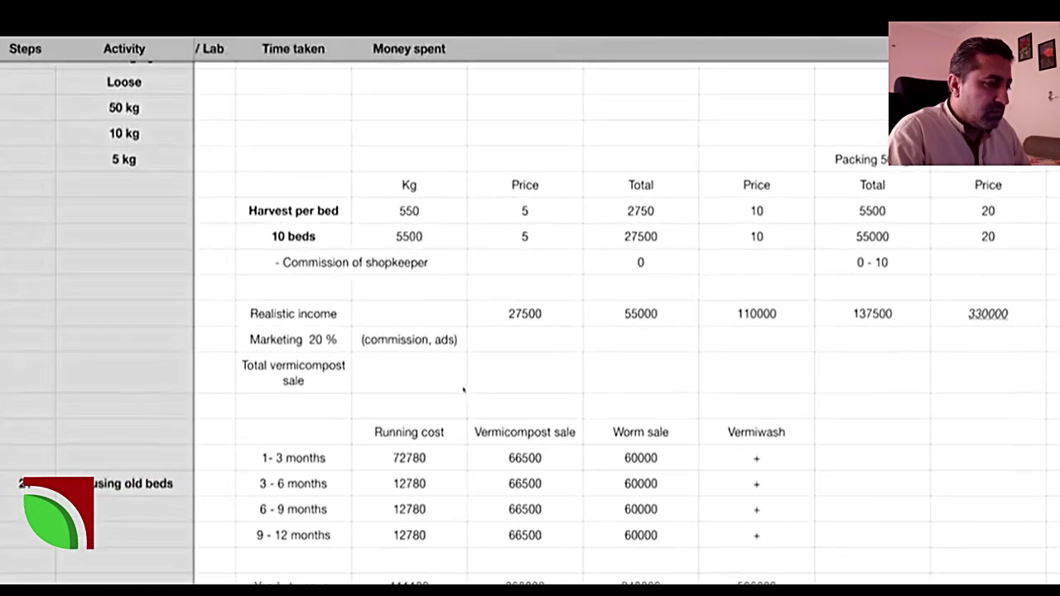
scroll(463, 389, down, 1)
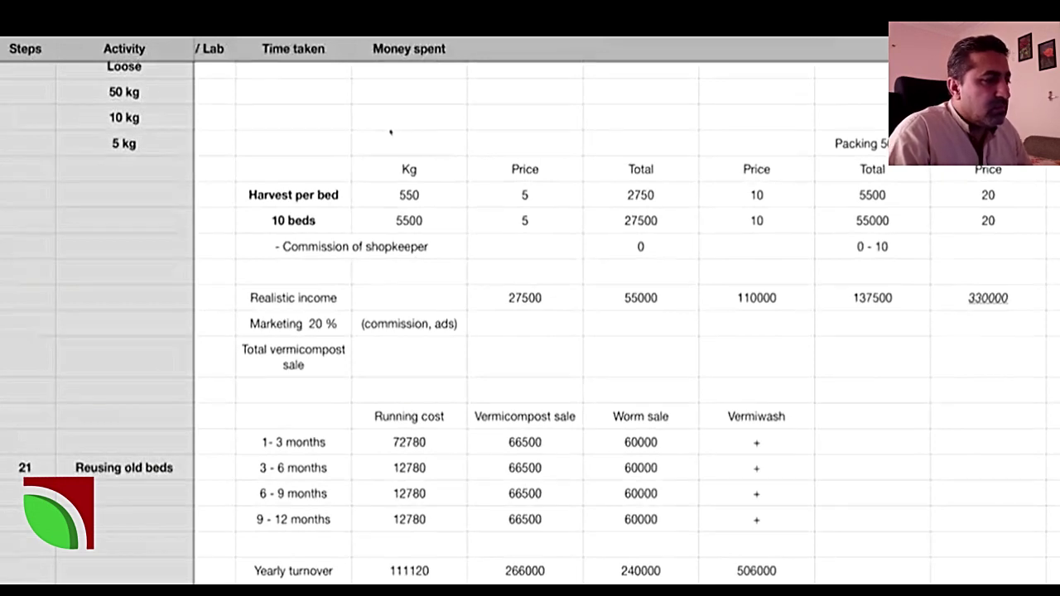
click(386, 135)
text(Marketing)
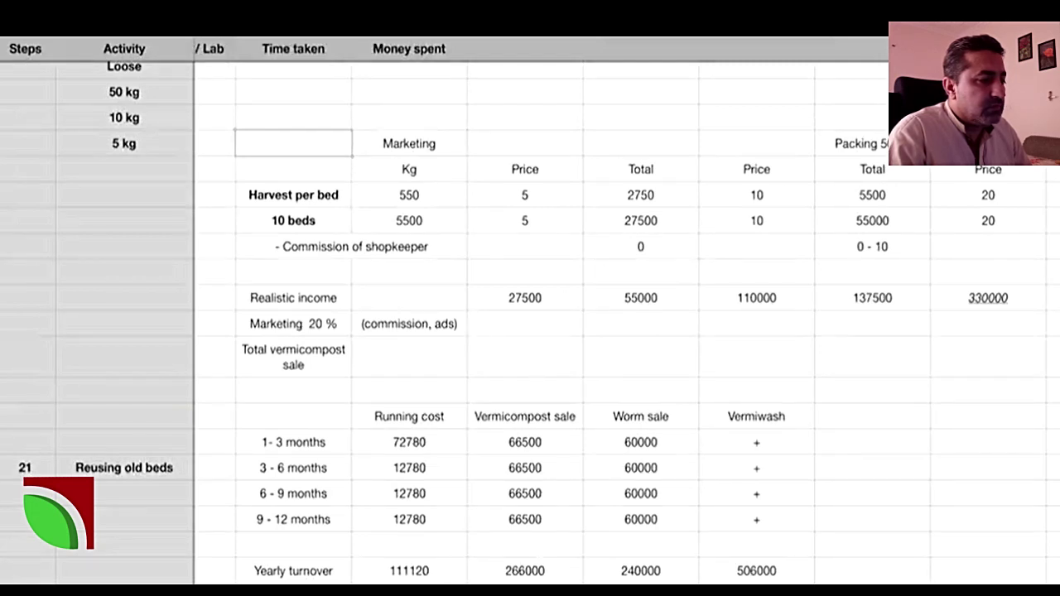
Examine the harvest quantities and loose prices for a single bed and for 10 beds.
scroll(621, 315, right, 1)
scroll(622, 315, right, 1)
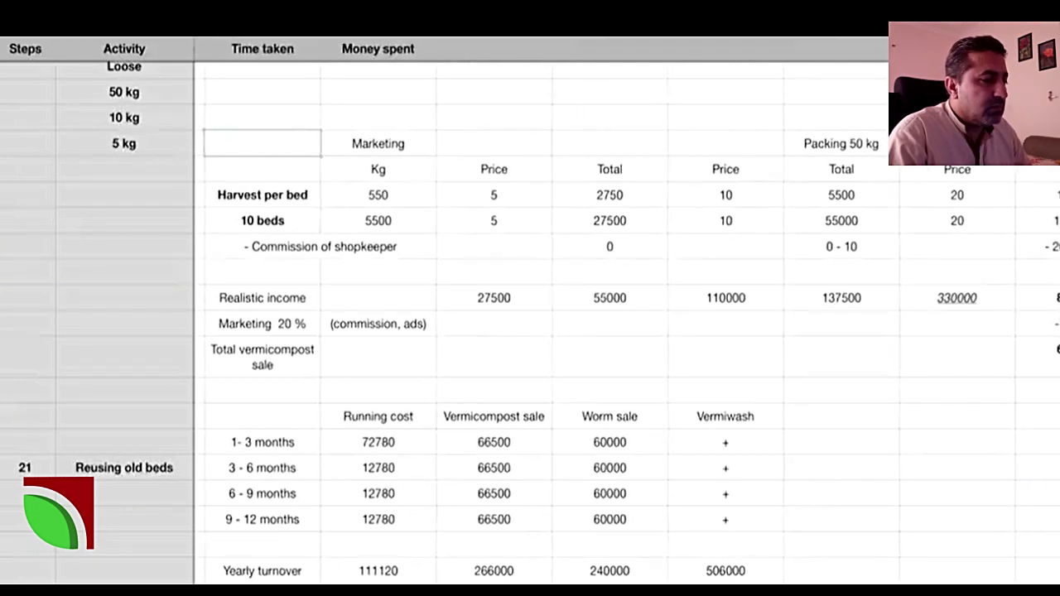
scroll(621, 315, right, 1)
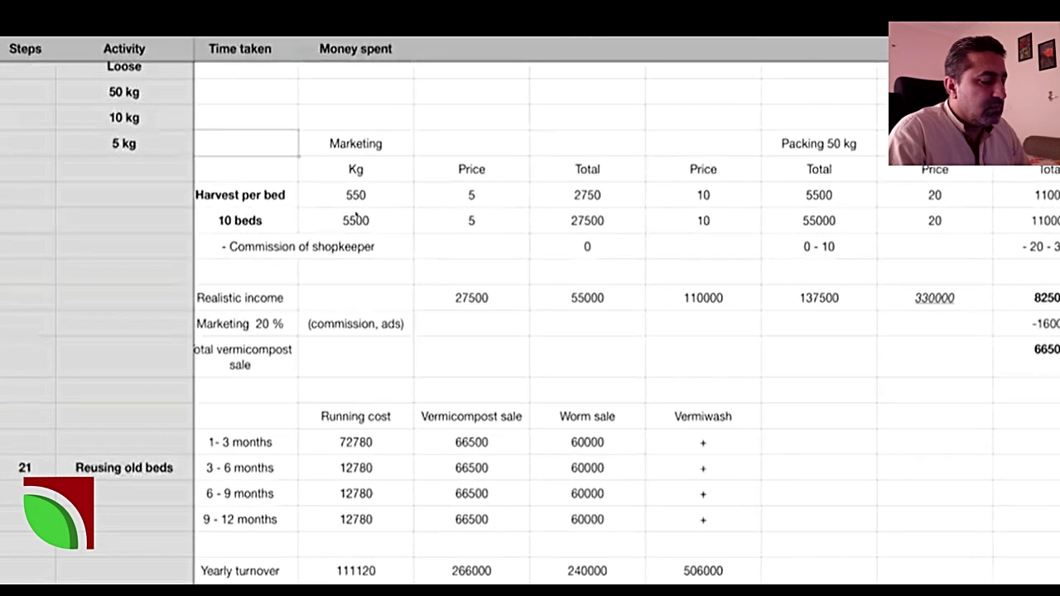
drag(358, 204, 515, 235)
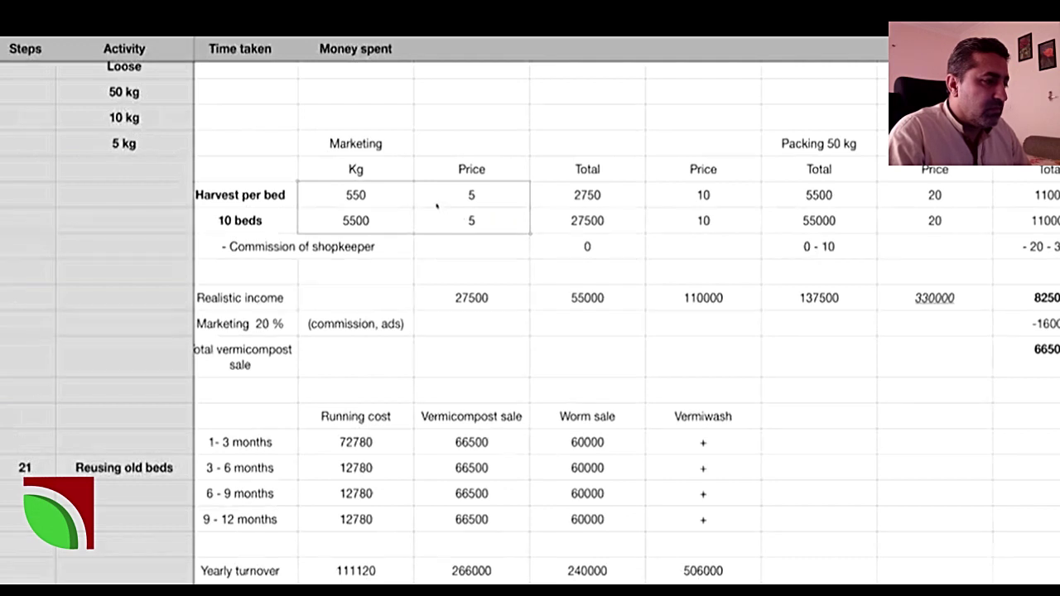
click(361, 206)
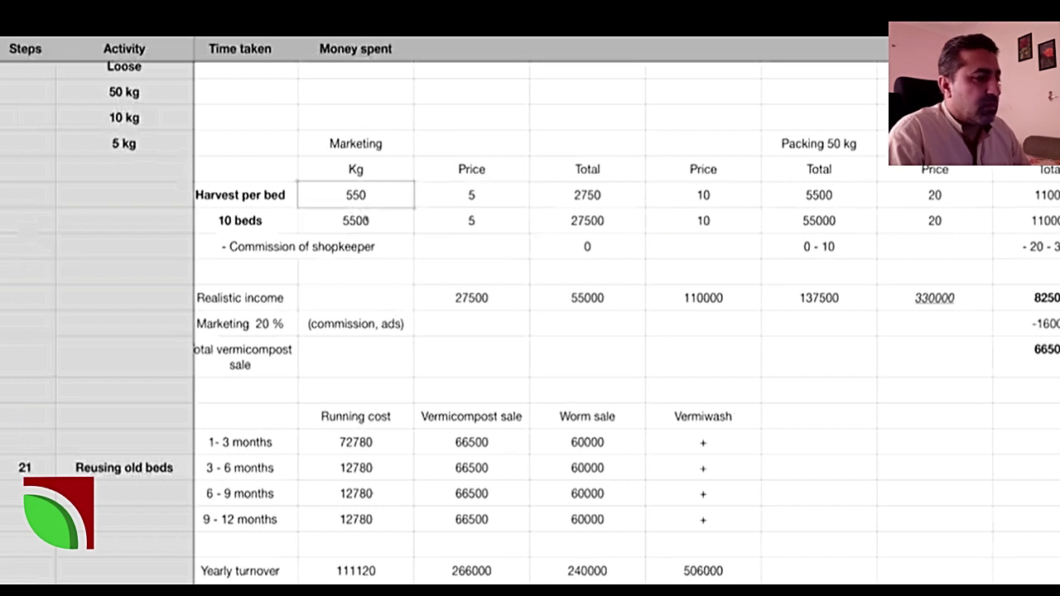
click(246, 228)
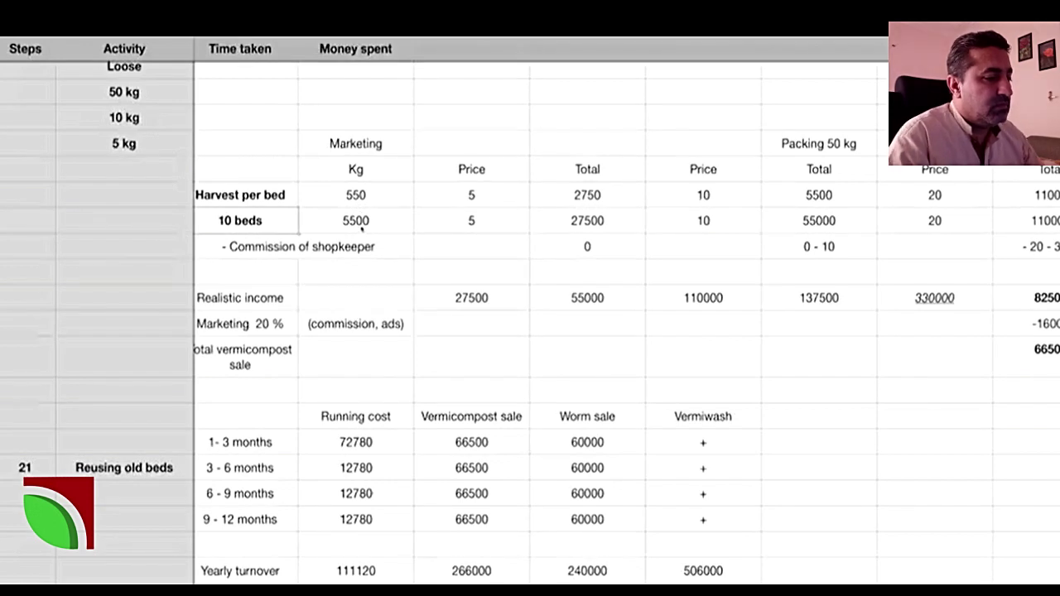
click(355, 220)
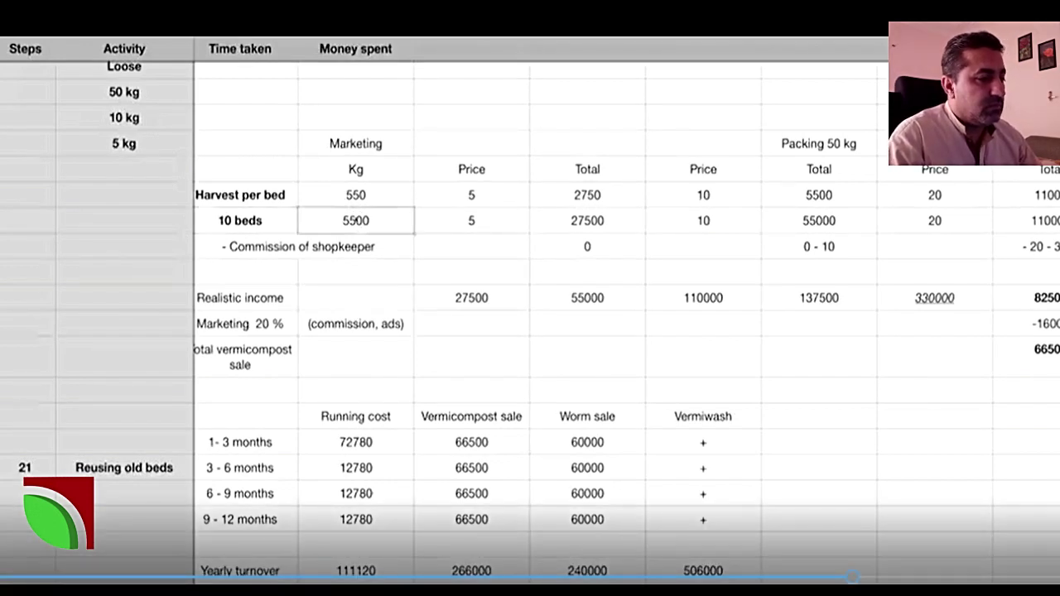
Enter 6000 in the Time taken column on the 10 kg packaging row.
click(256, 117)
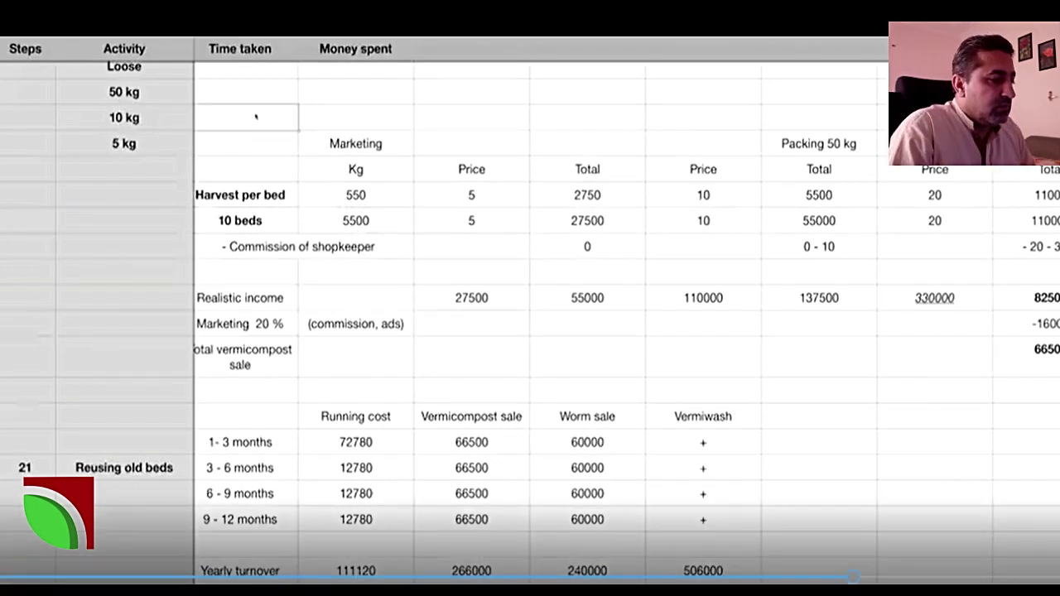
text(6000)
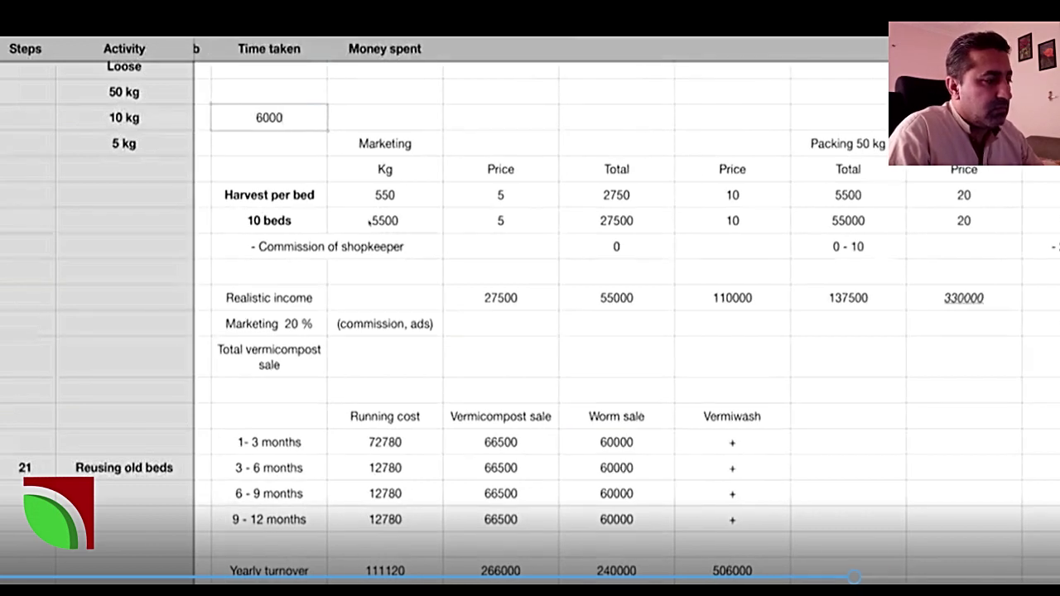
Examine the 10 beds harvest quantity, its price per kg and the first realistic income figure.
click(369, 221)
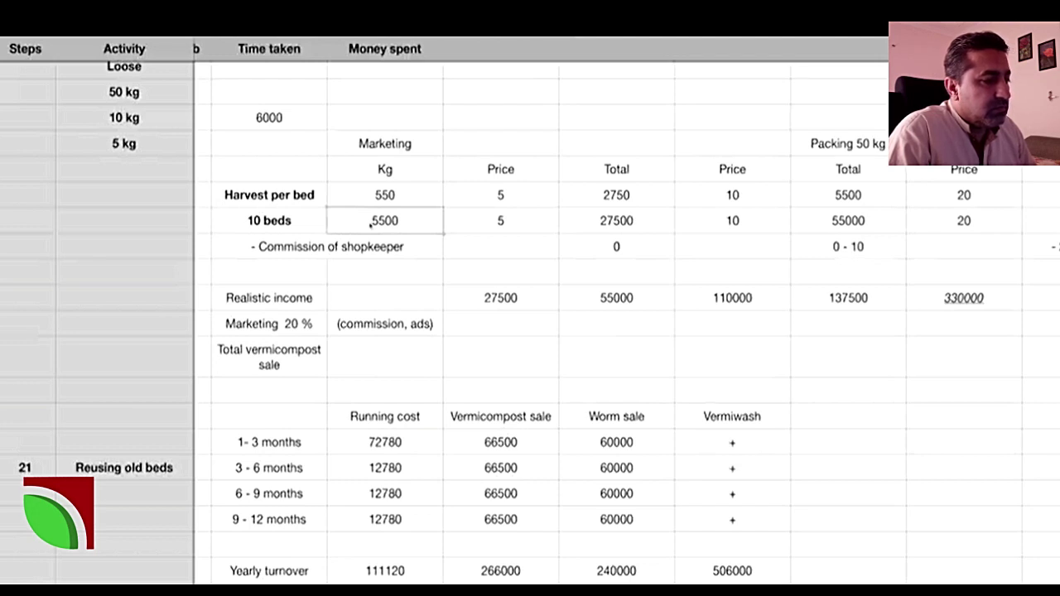
click(296, 222)
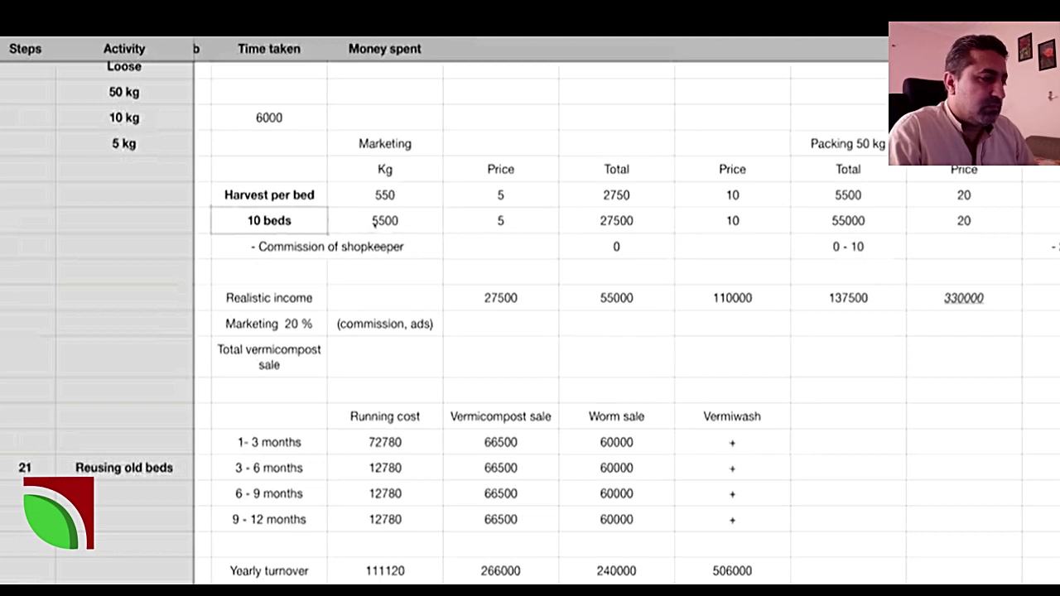
double_click(374, 221)
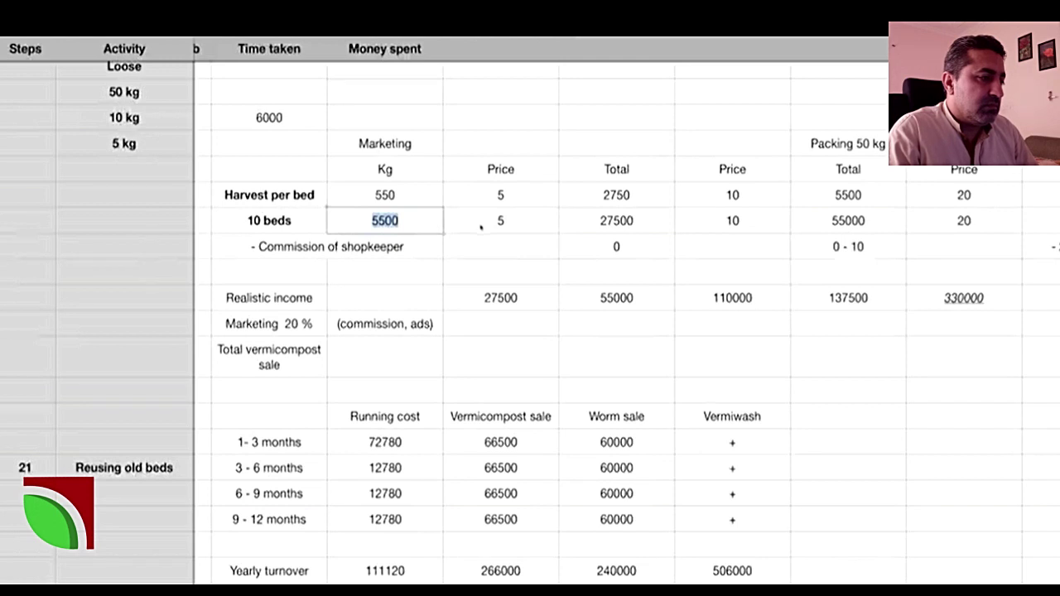
click(480, 225)
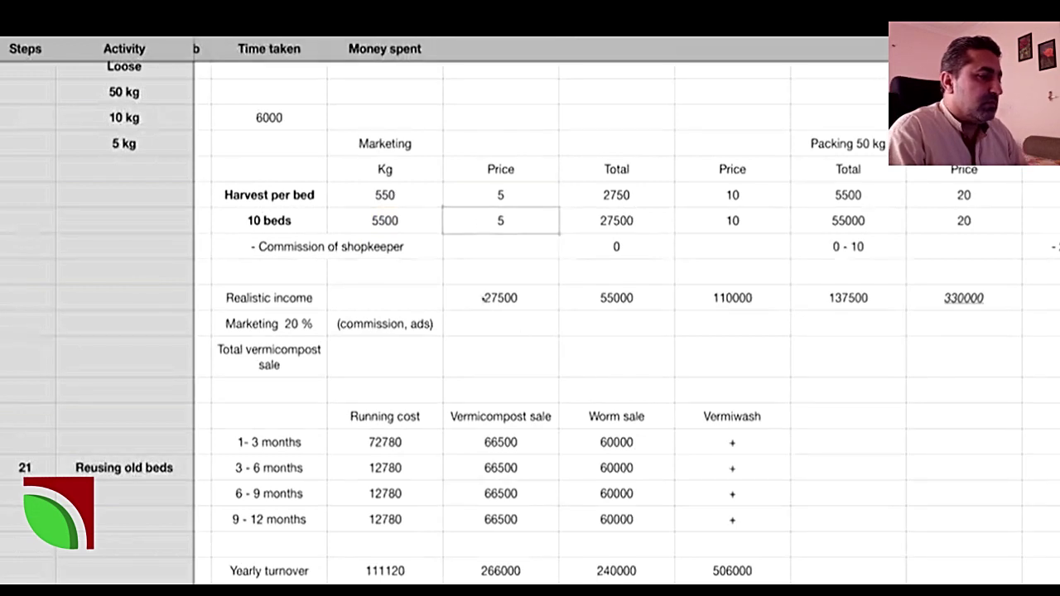
click(482, 300)
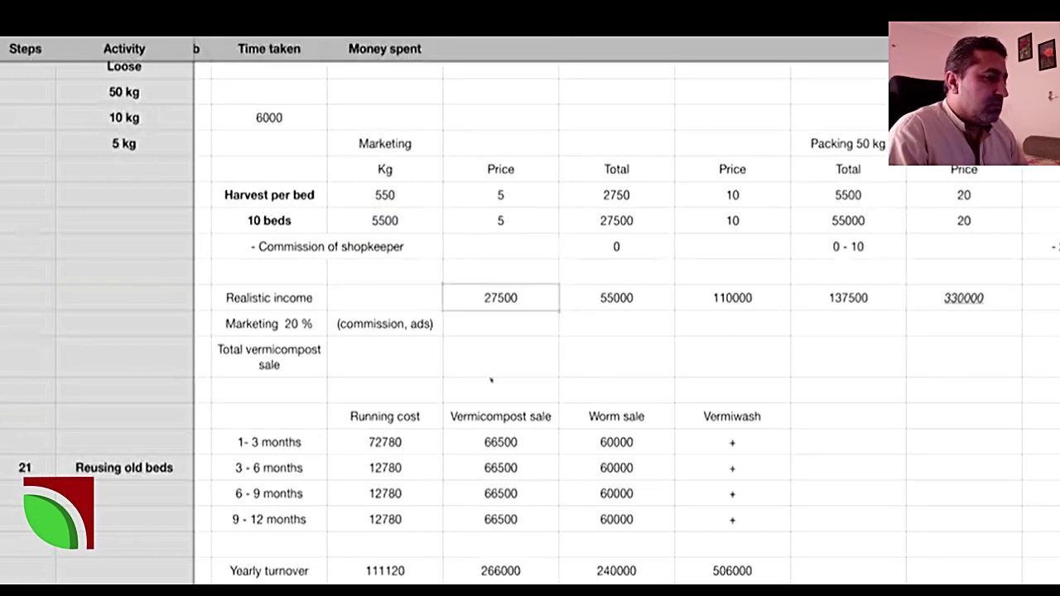
scroll(453, 169, right, 5)
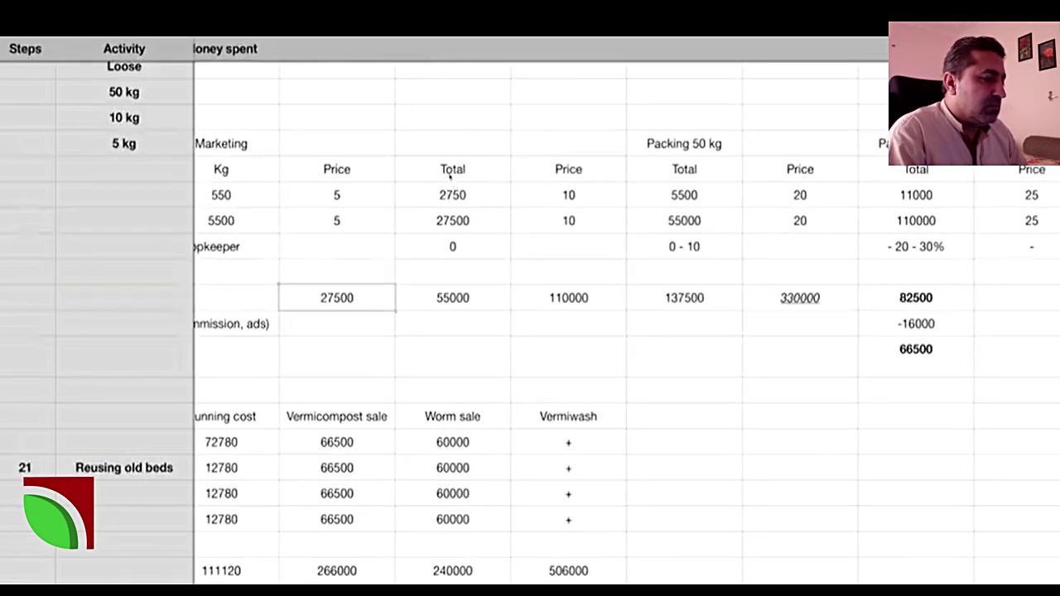
Examine the Packing 50 kg heading and price, and compare the first two realistic income figures.
click(662, 143)
double_click(667, 143)
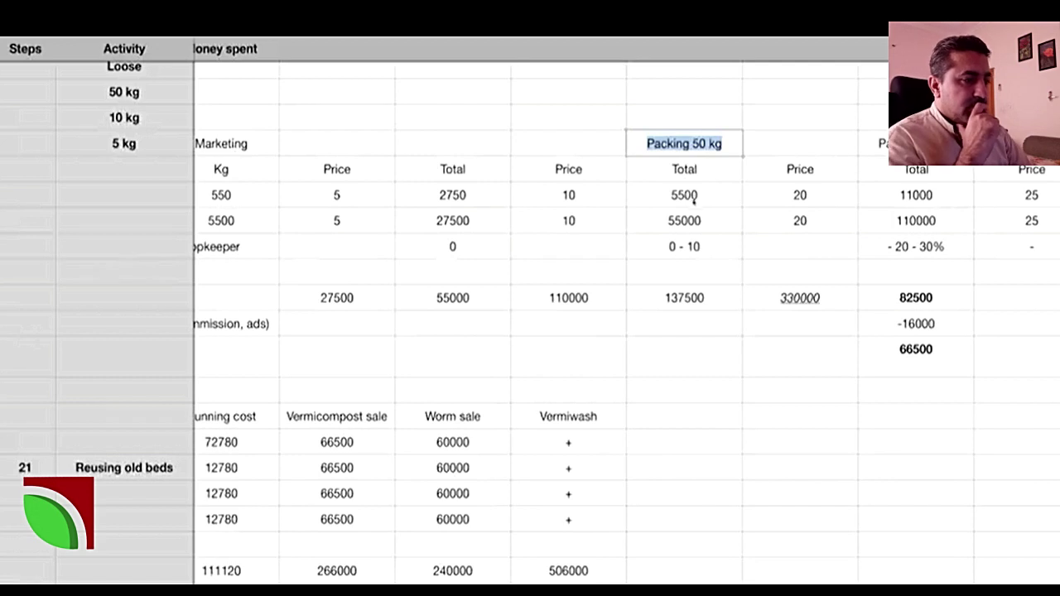
click(593, 191)
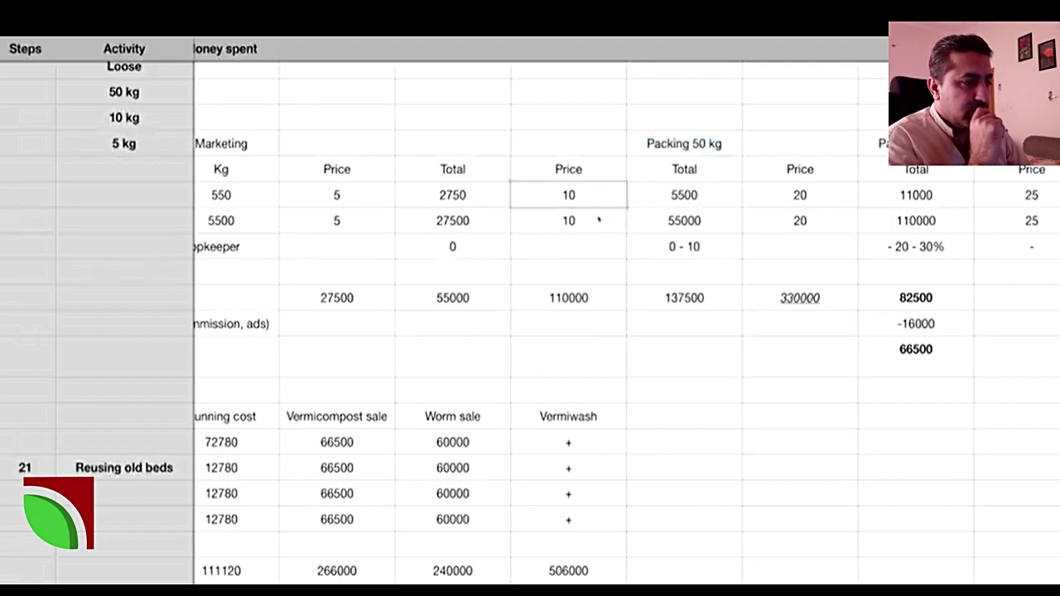
scroll(593, 239, left, 1)
click(378, 298)
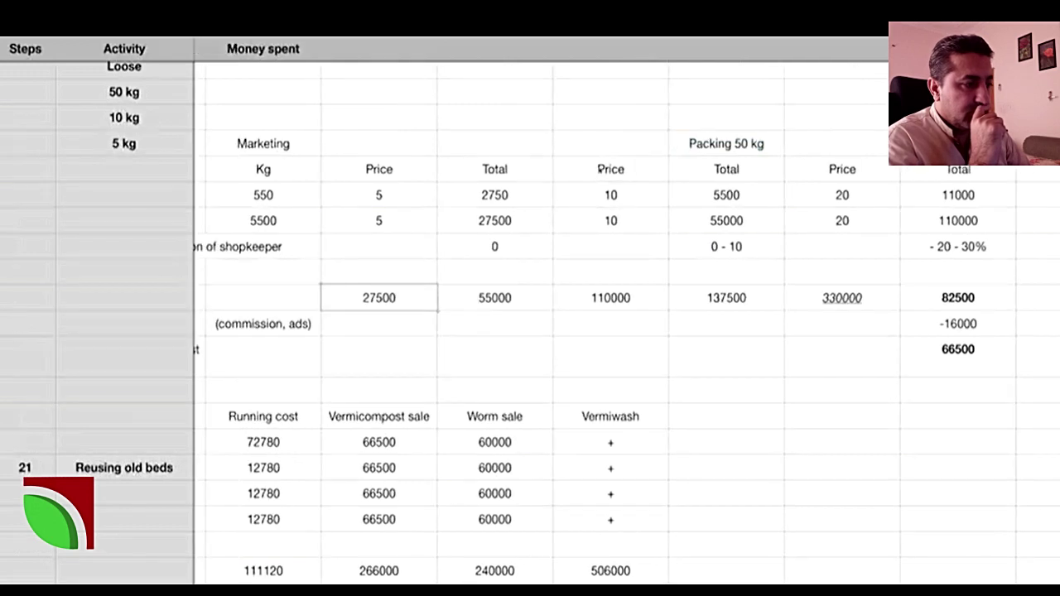
click(480, 305)
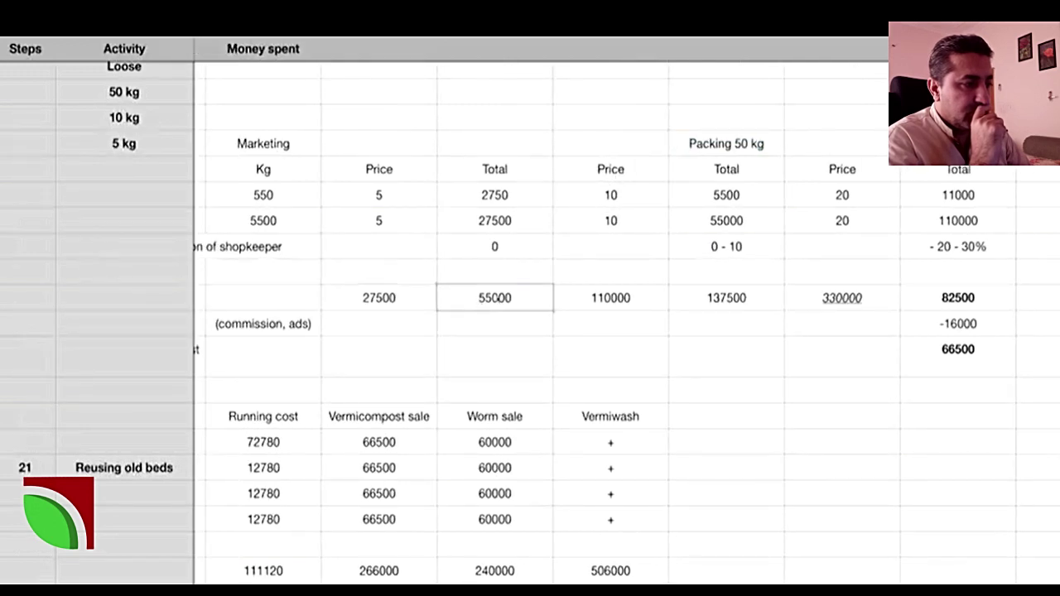
scroll(622, 315, right, 3)
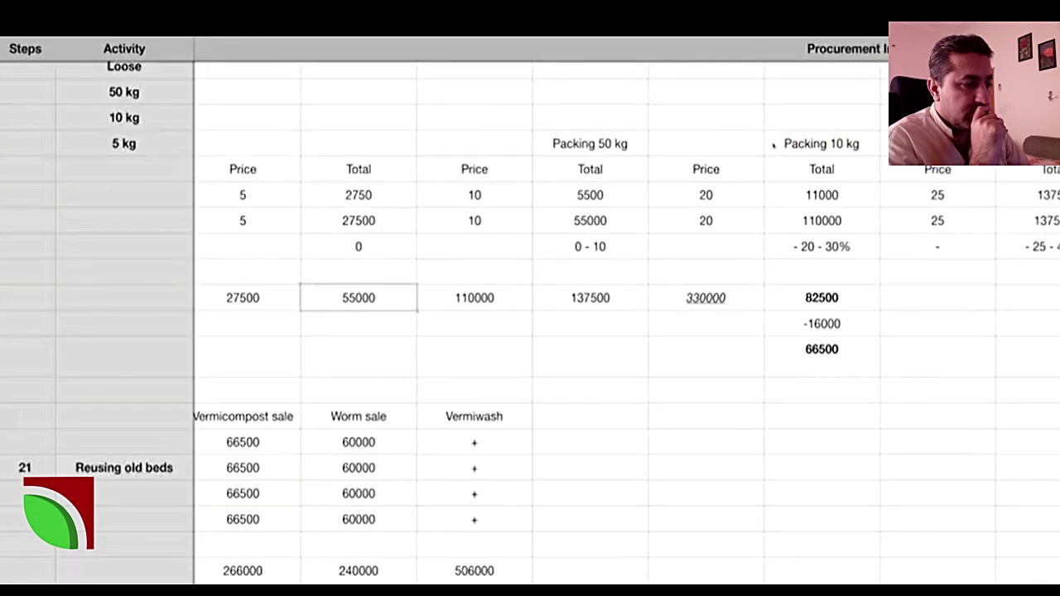
Examine the Packing 10 kg heading and price, and compare it with the prices in the next packing column.
click(829, 144)
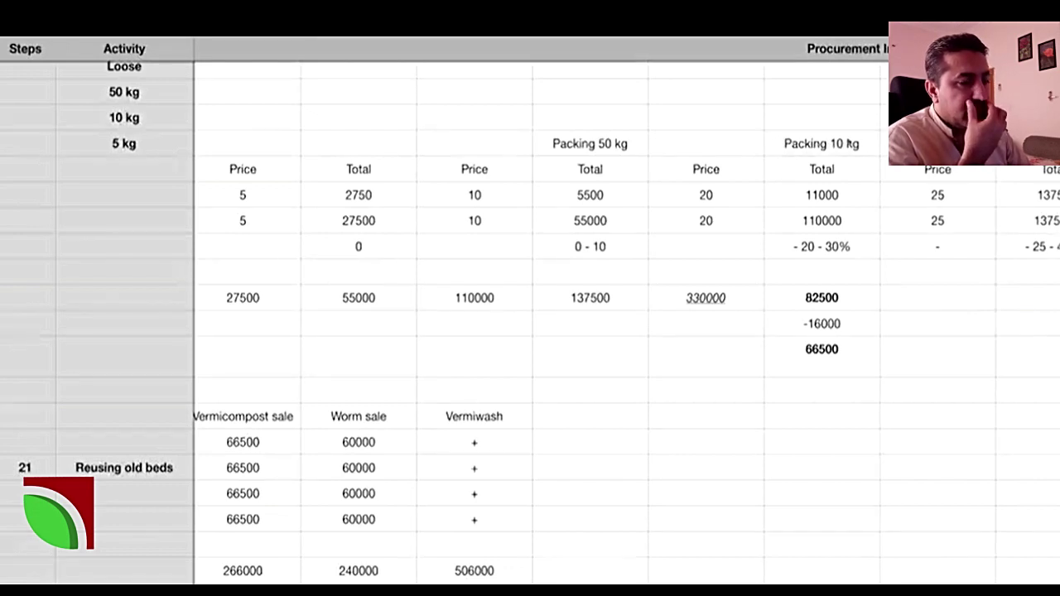
click(851, 142)
click(742, 188)
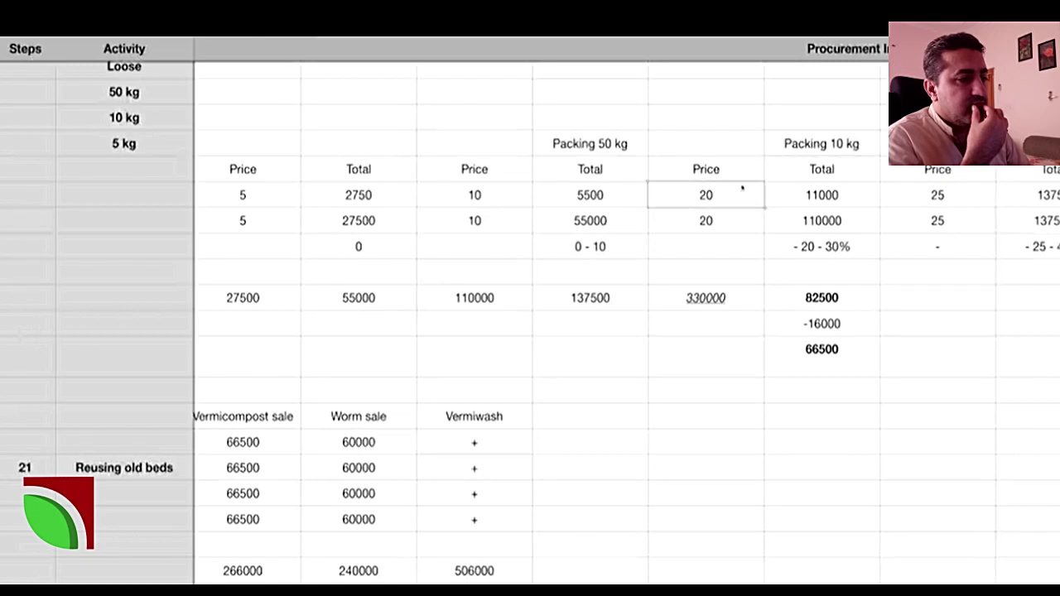
click(961, 196)
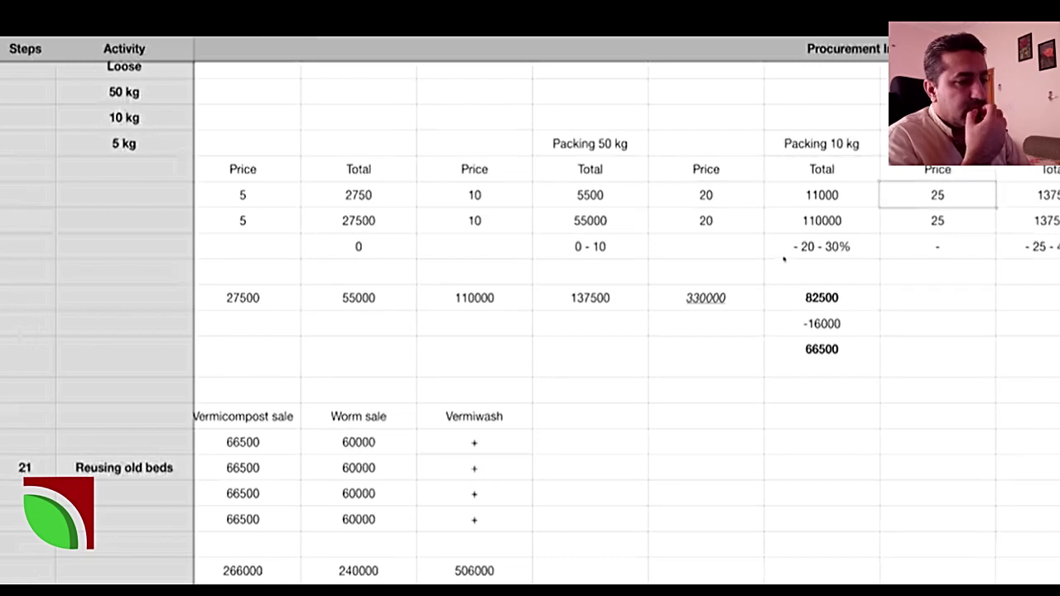
key(shift+Down)
scroll(532, 331, right, 2)
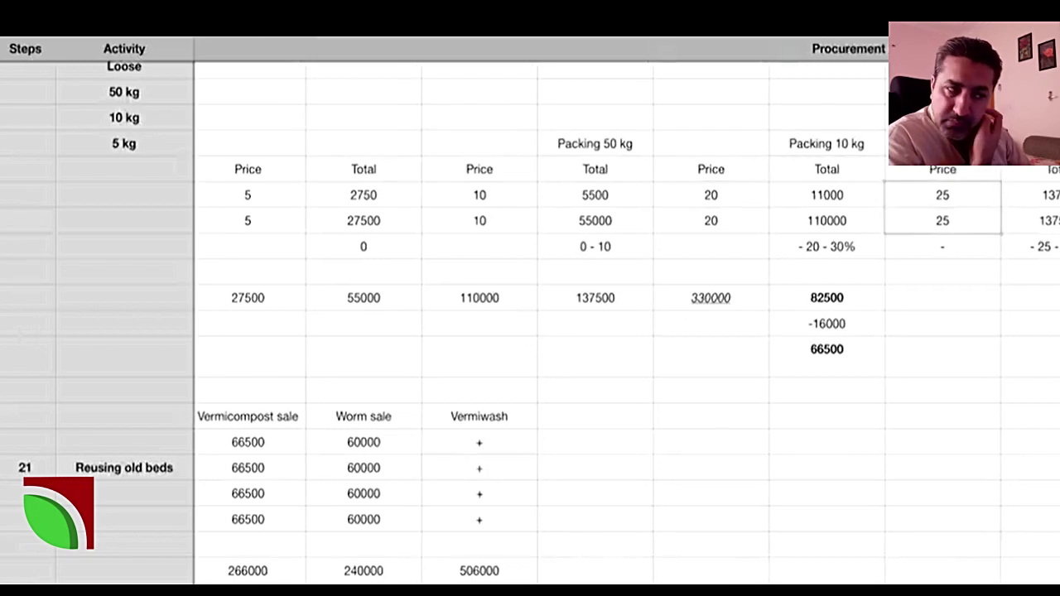
Make the Realistic income row label bold.
scroll(544, 313, left, 10)
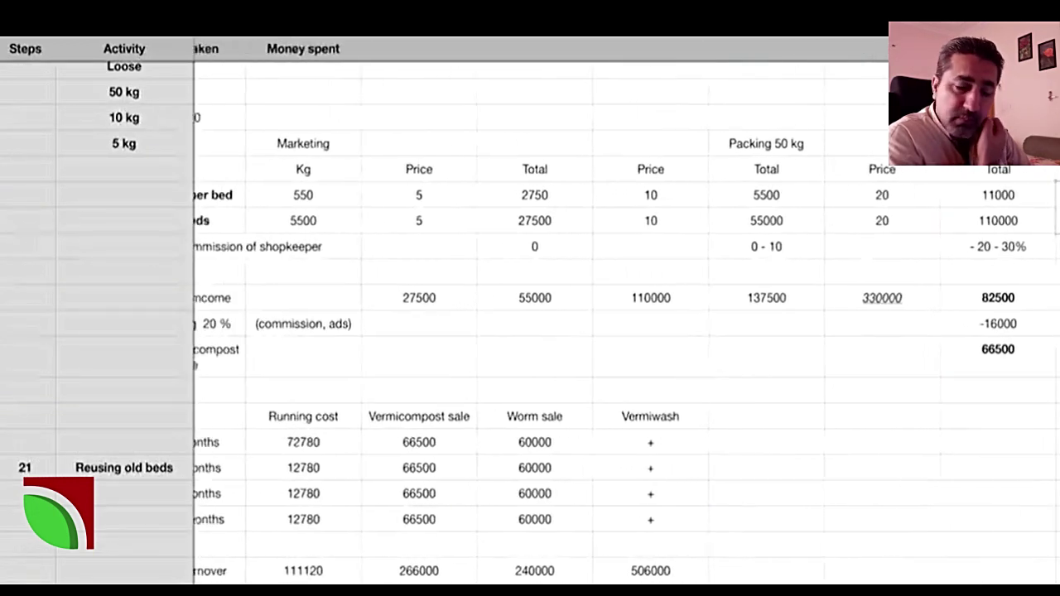
scroll(409, 471, left, 2)
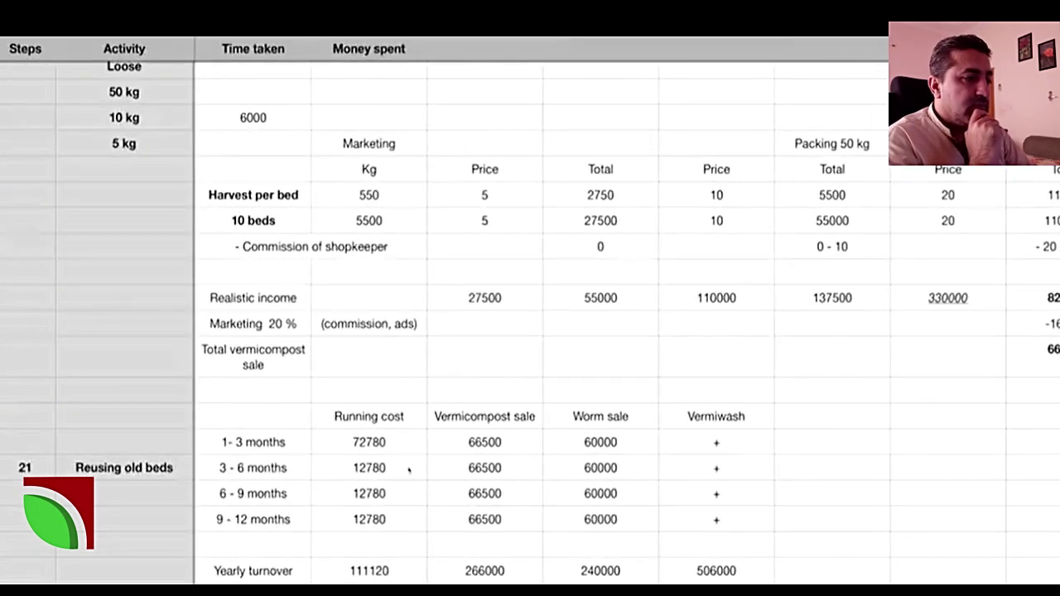
double_click(265, 296)
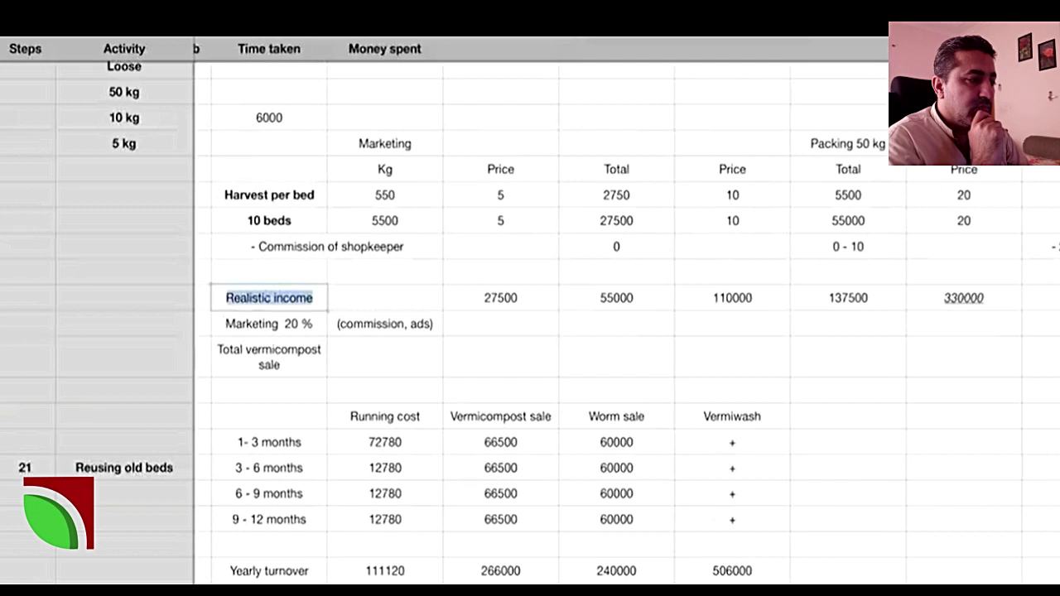
click(360, 300)
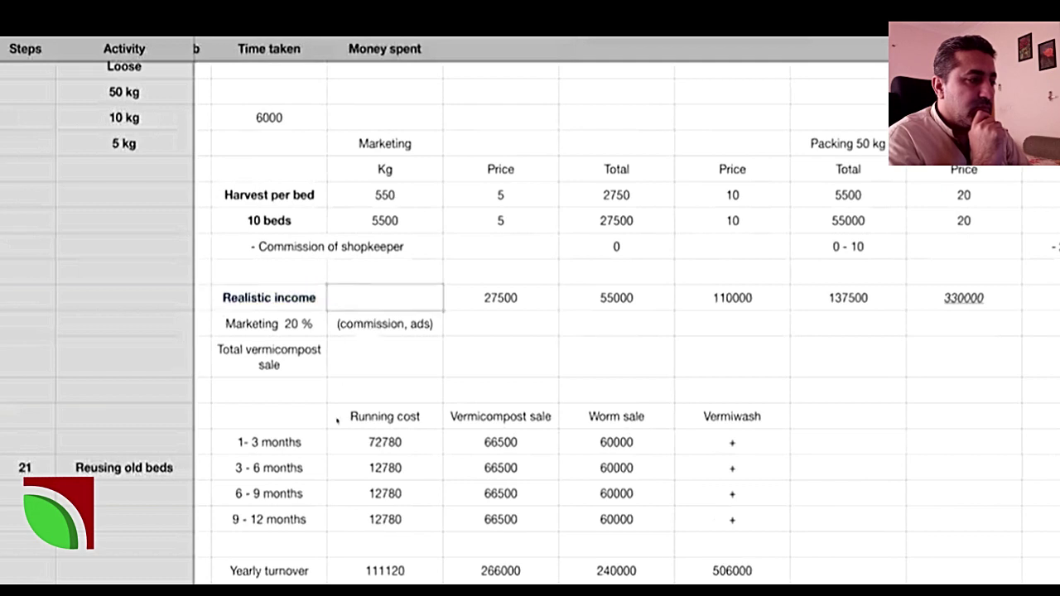
click(282, 307)
Compare the per bed and 10 beds prices after Packing 10 kg with the loose price and Packing 50 kg total columns.
scroll(641, 247, right, 5)
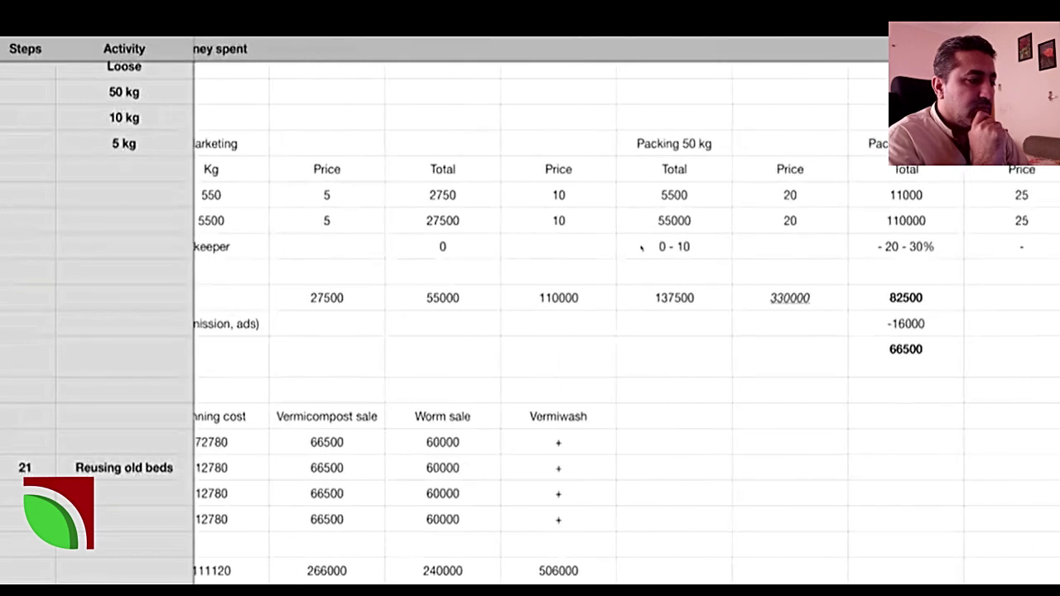
drag(1003, 191, 990, 219)
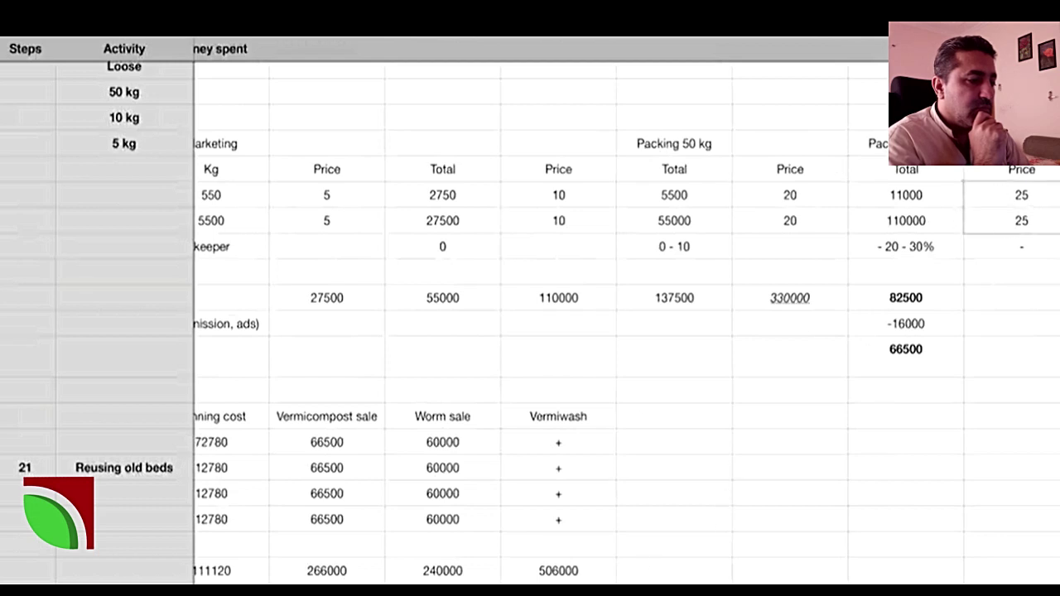
scroll(543, 314, left, 4)
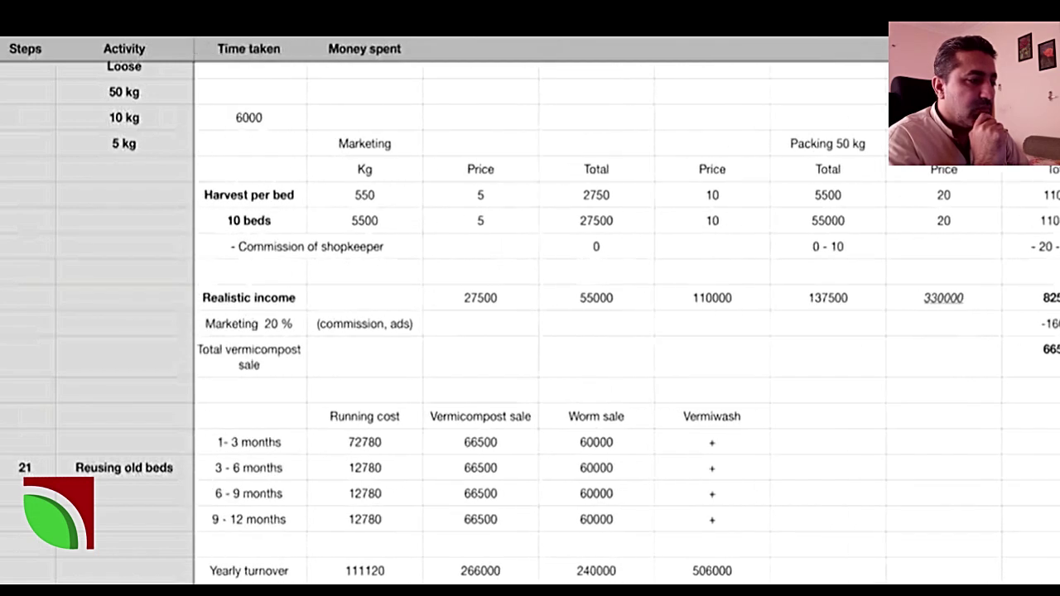
scroll(544, 313, right, 2)
scroll(544, 313, right, 1)
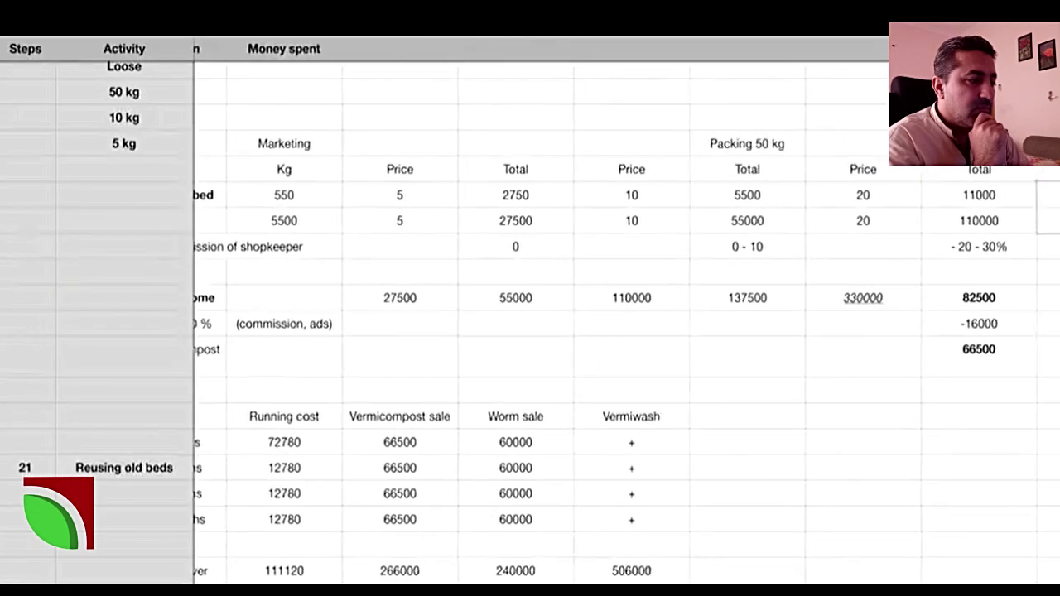
scroll(419, 145, left, 2)
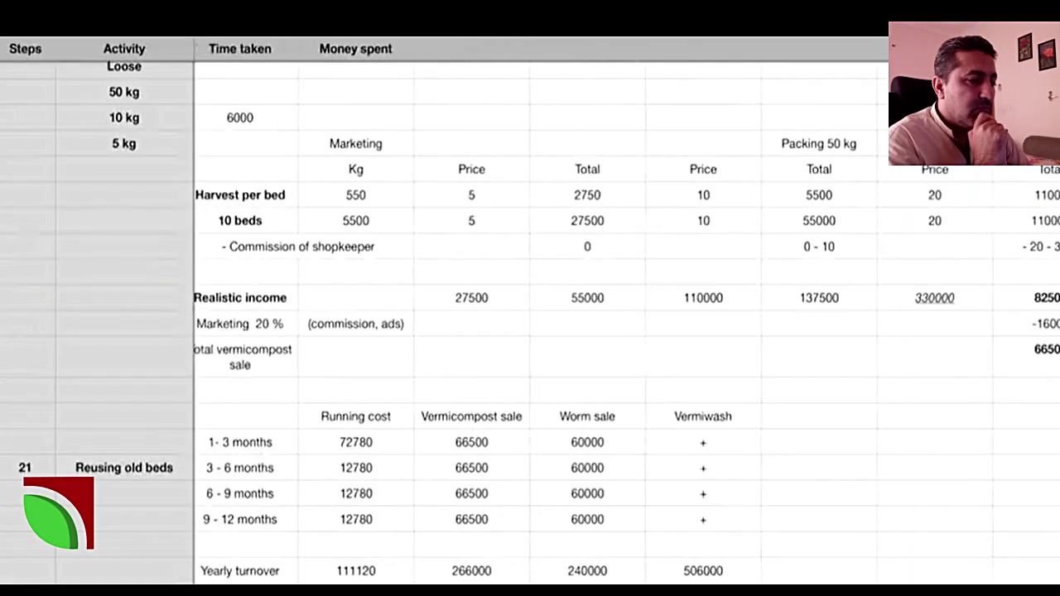
drag(446, 147, 452, 224)
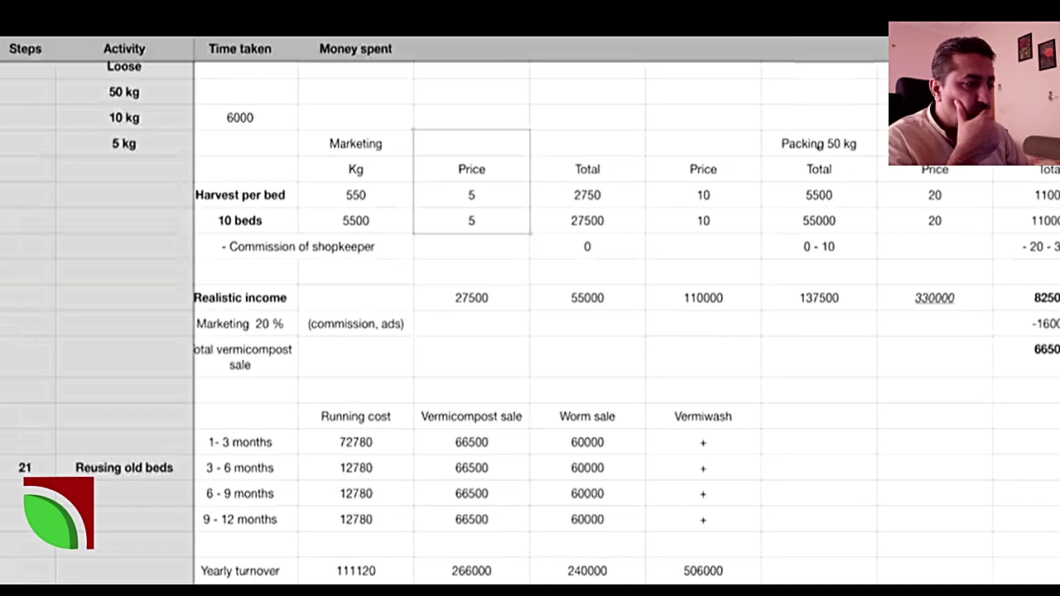
drag(811, 143, 815, 217)
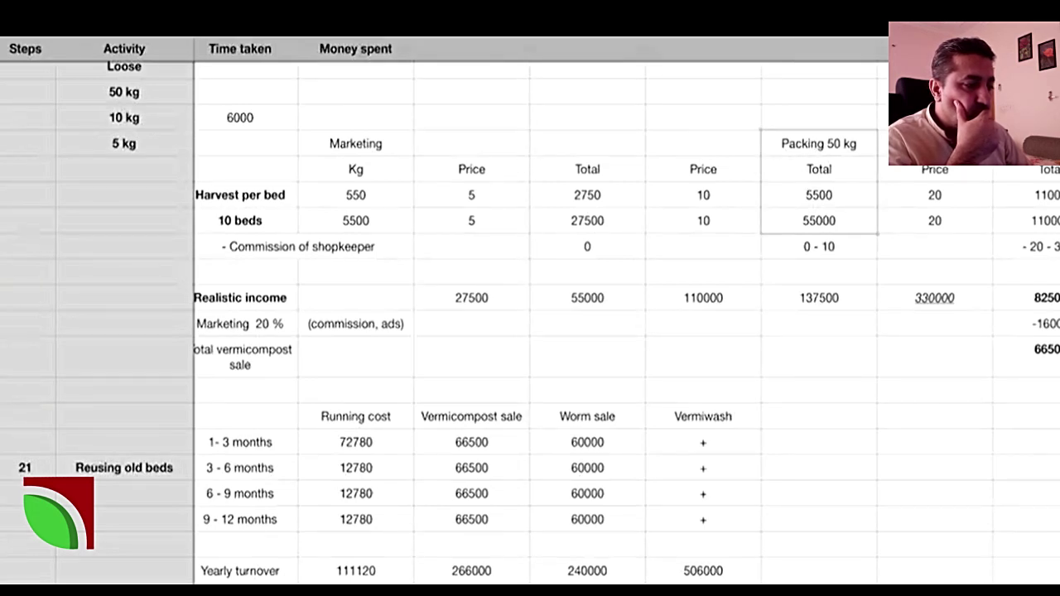
scroll(542, 313, left, 2)
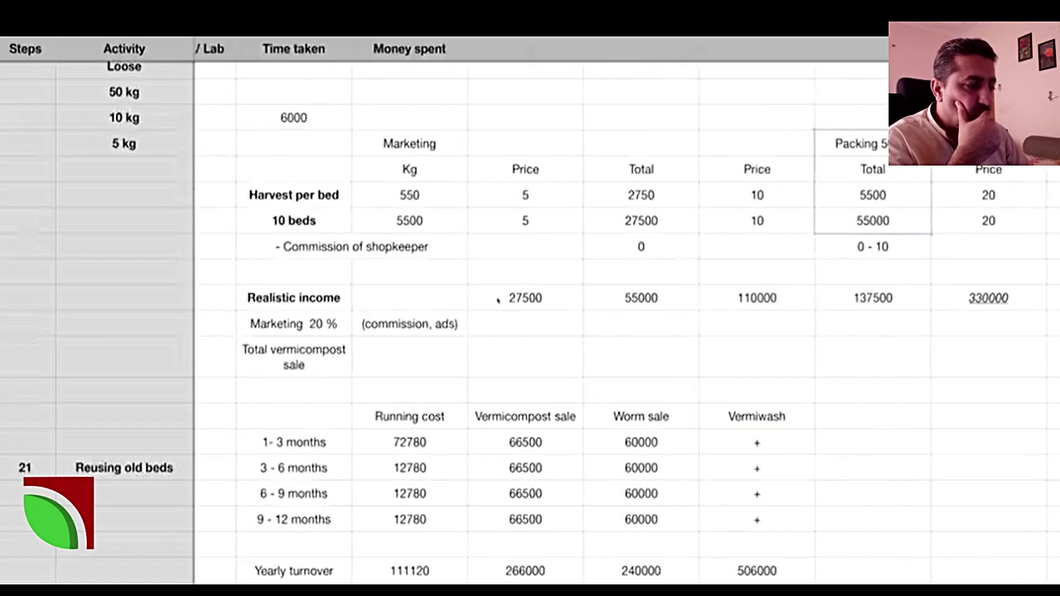
Examine the series of realistic income figures across the row, through the bold figure under Packing 10 kg.
drag(497, 301, 888, 300)
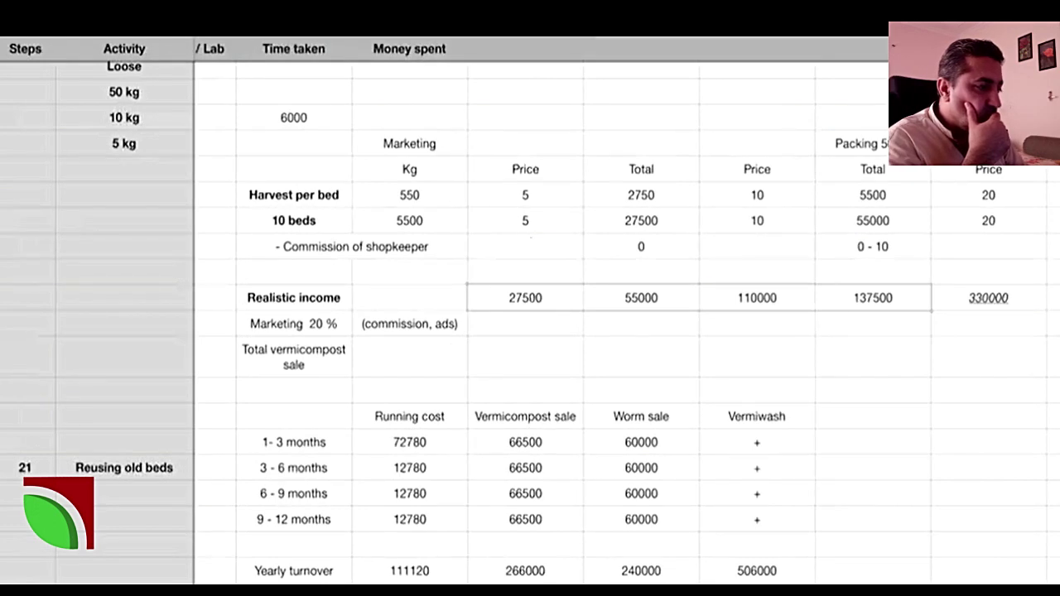
scroll(525, 220, right, 5)
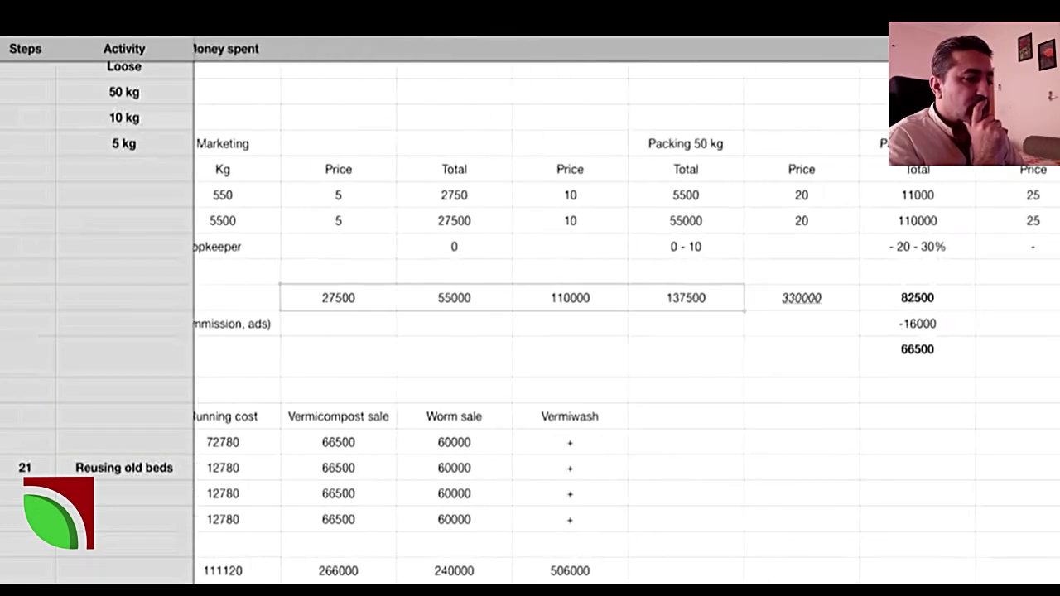
drag(795, 298, 888, 306)
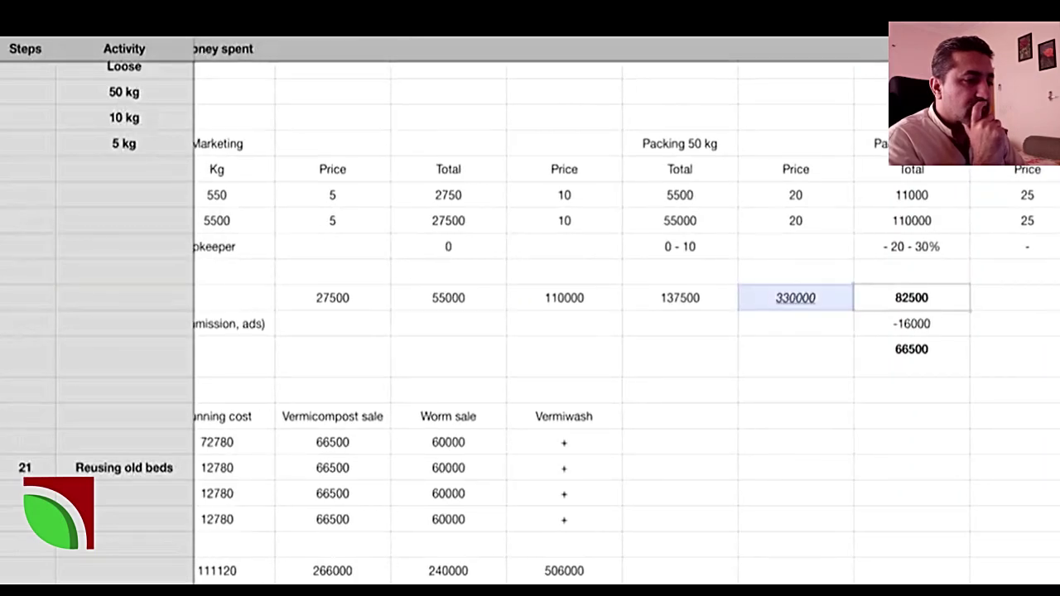
scroll(543, 313, left, 5)
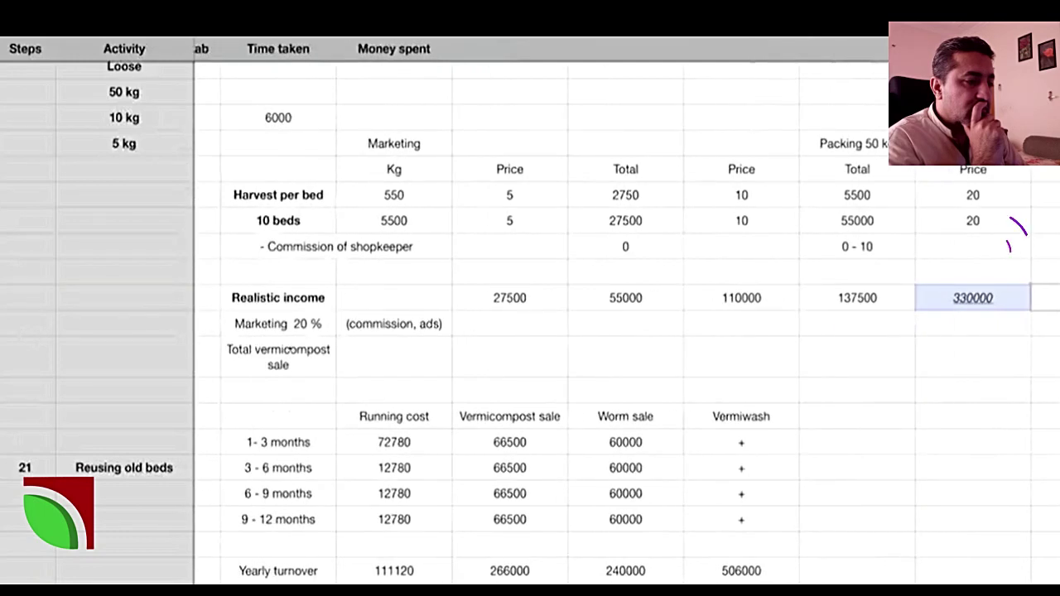
Examine the Marketing 20 % label below Realistic income, covering commission and ads.
click(288, 328)
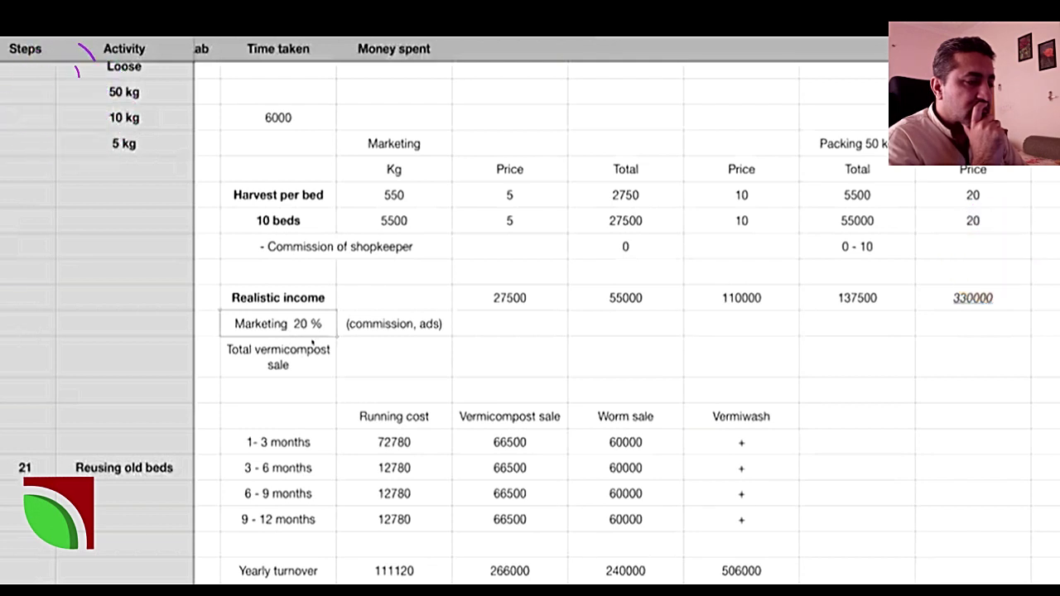
double_click(268, 323)
drag(234, 324, 321, 324)
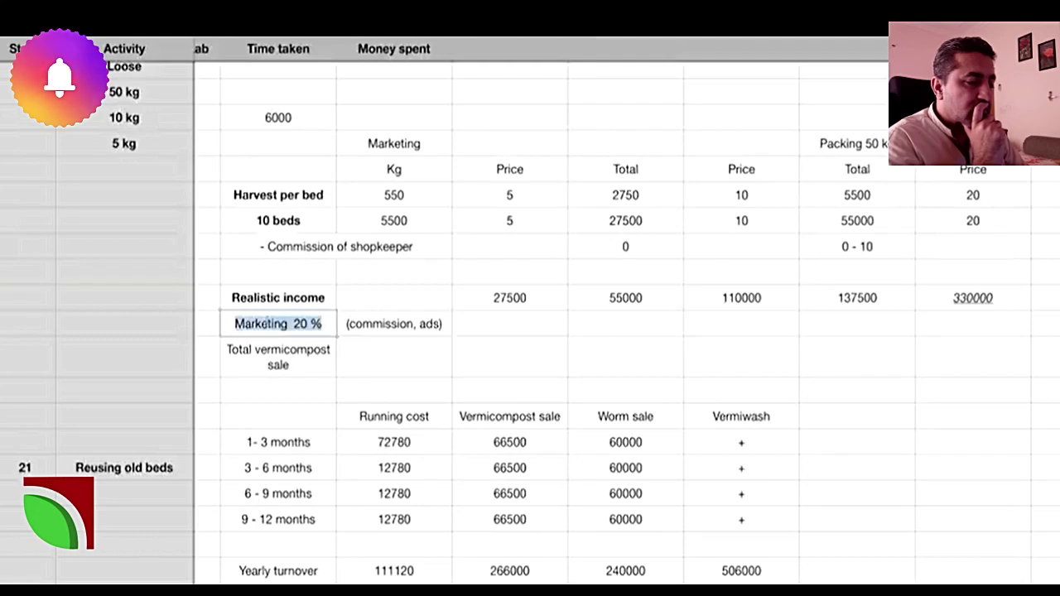
click(457, 356)
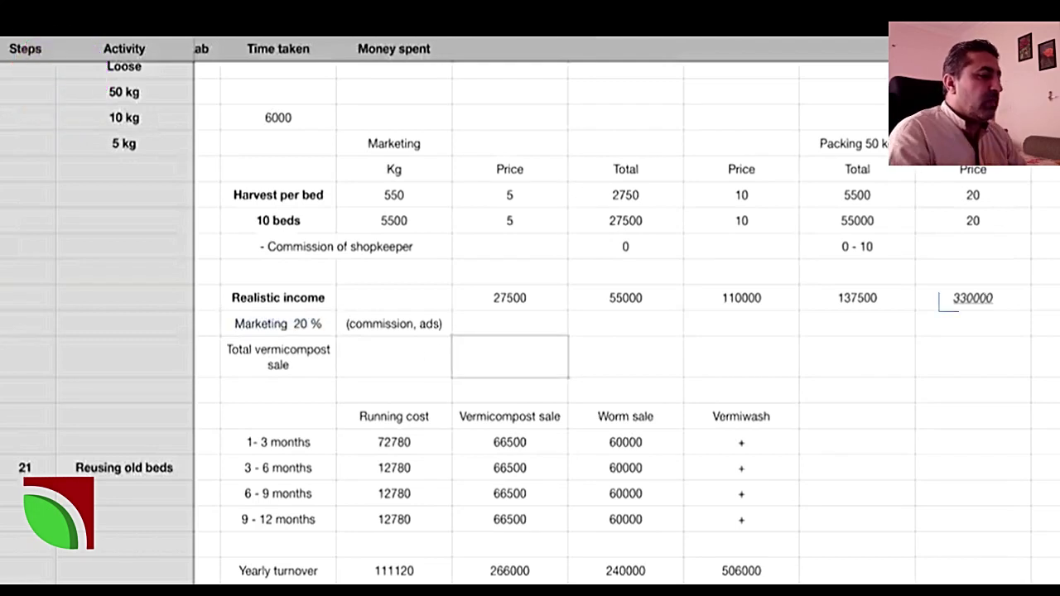
Examine the shopkeeper commission range for the Packing 50 kg column, highlighting its upper limit.
click(902, 144)
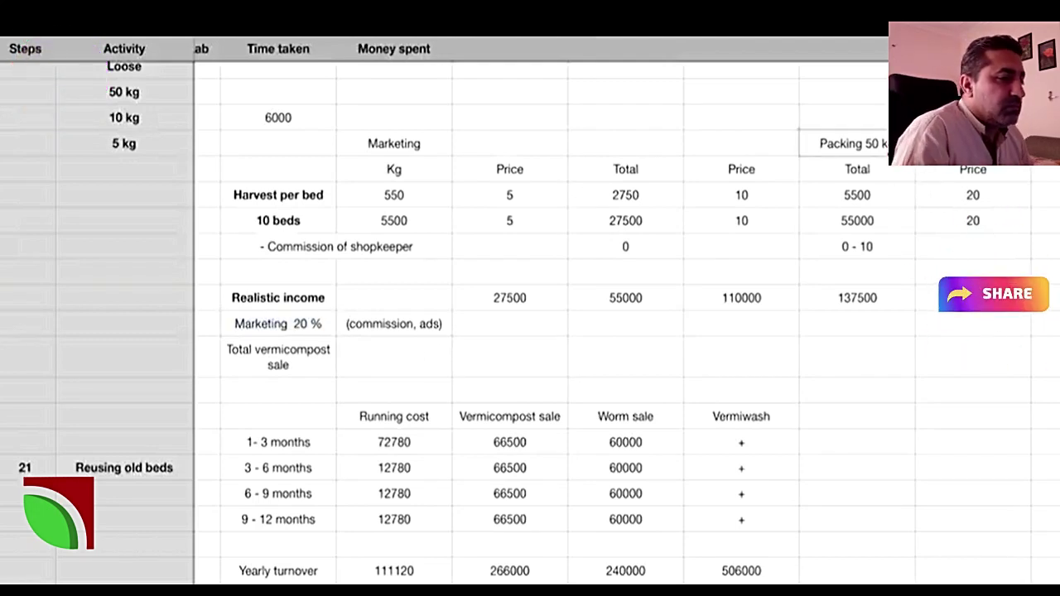
click(866, 248)
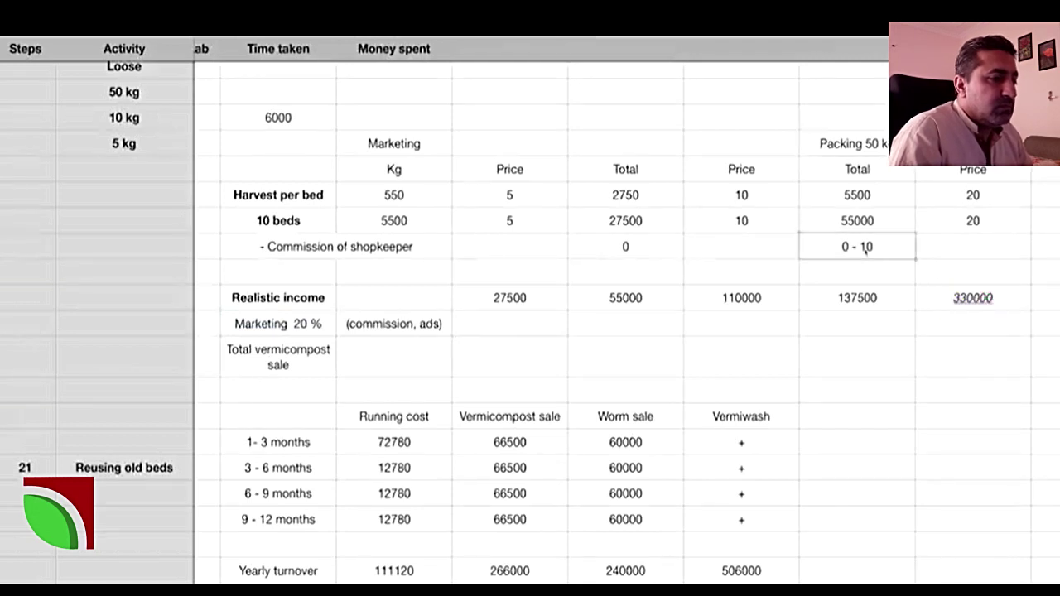
double_click(865, 248)
double_click(866, 247)
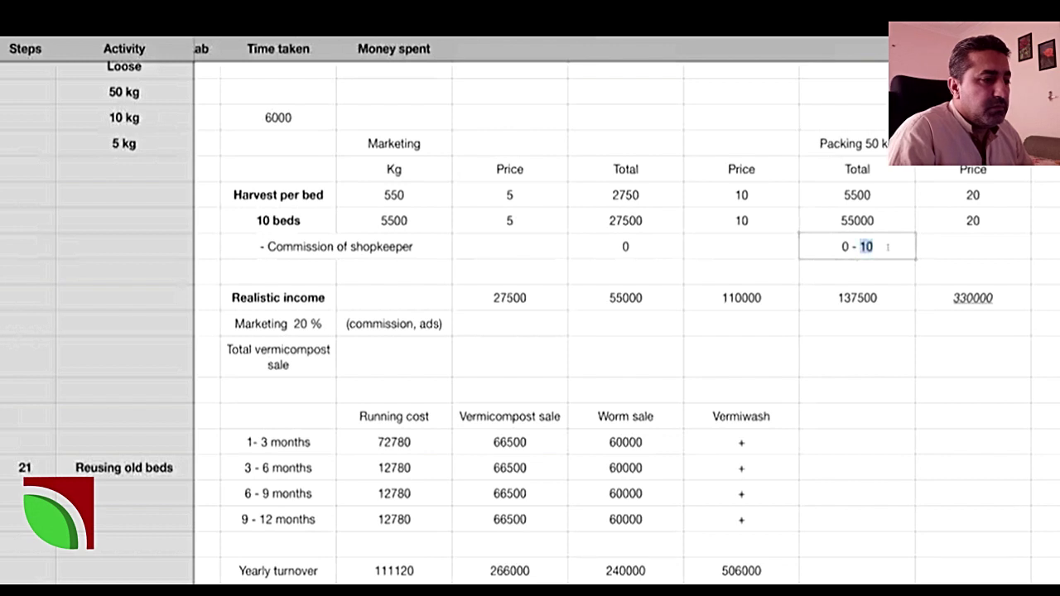
Make the shopkeeper commission range in the Packing 10 kg column bold.
scroll(885, 248, right, 3)
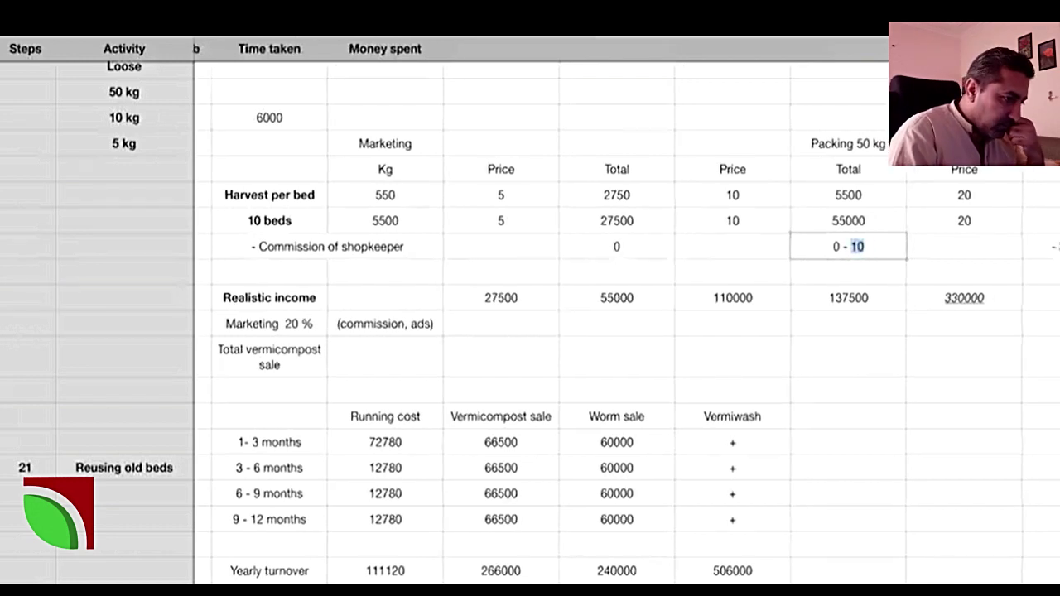
scroll(885, 248, right, 2)
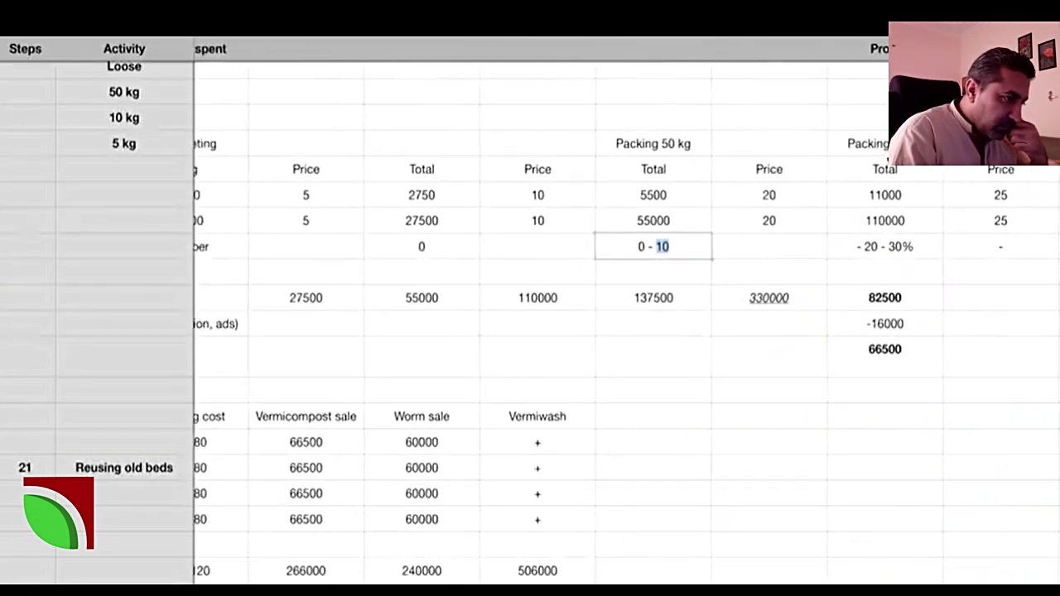
drag(874, 145, 892, 217)
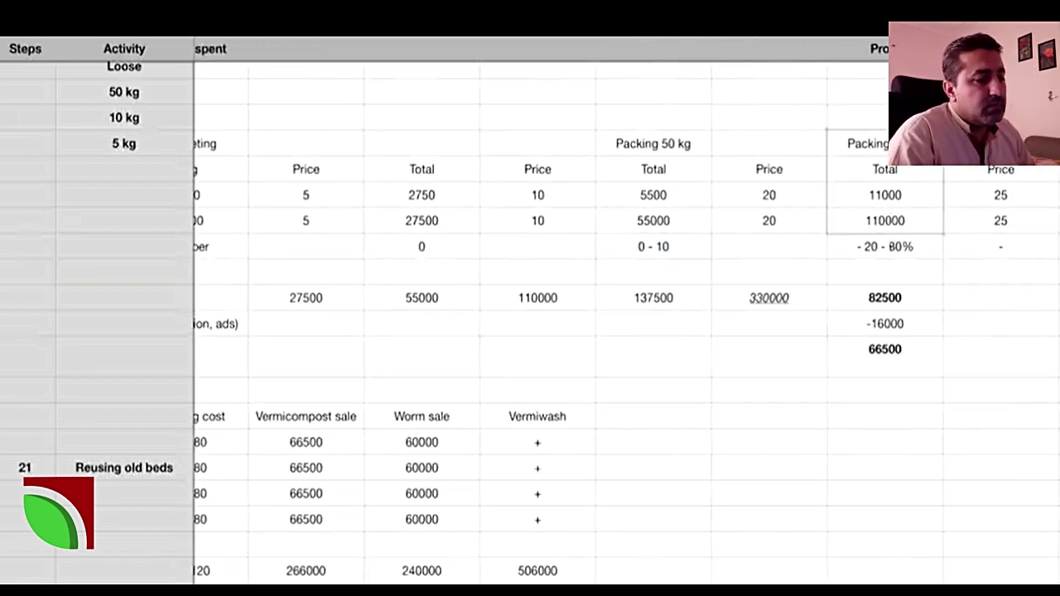
click(891, 245)
double_click(878, 248)
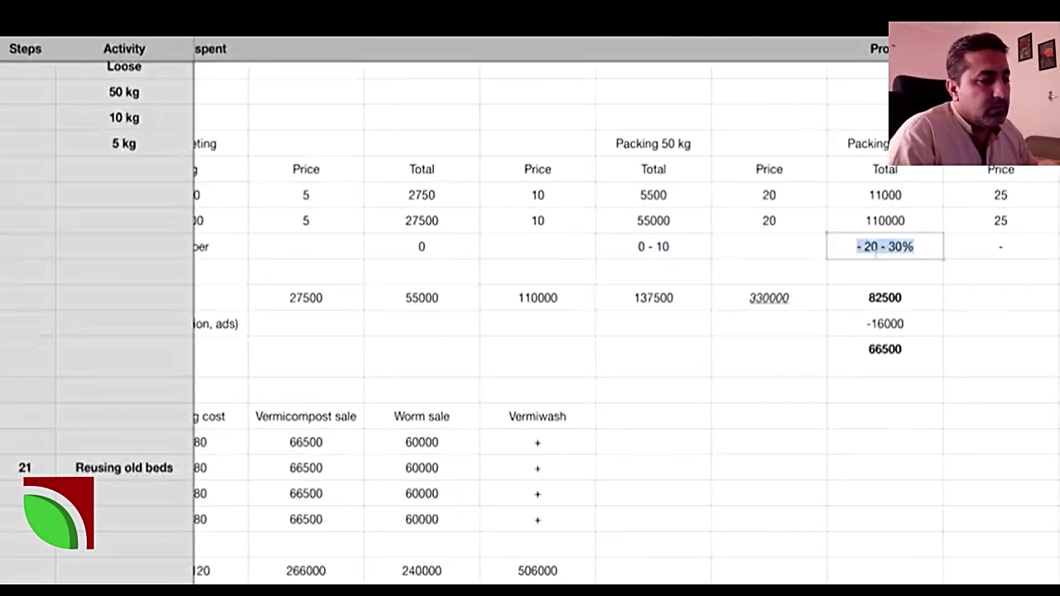
key(ctrl+b)
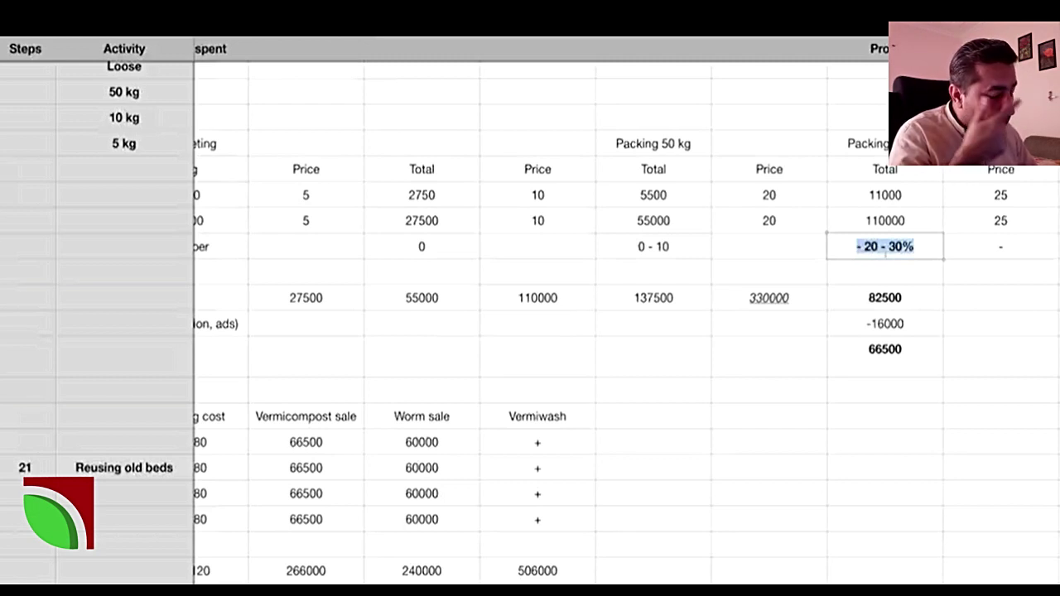
Examine the shopkeeper commission range in the Total column after Packing 10 kg, highlighting the whole range.
scroll(578, 531, right, 2)
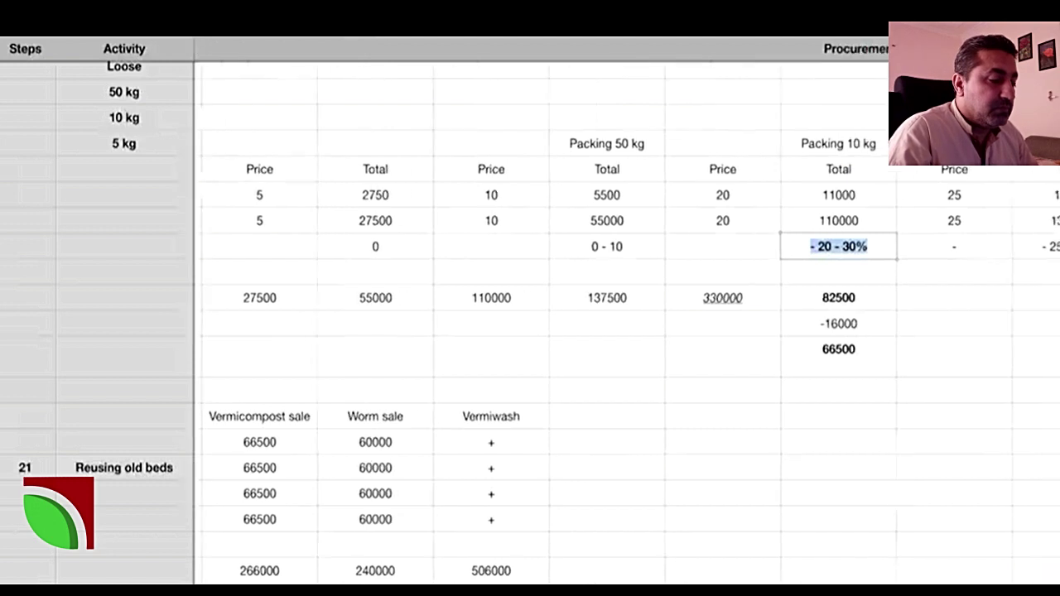
click(1039, 248)
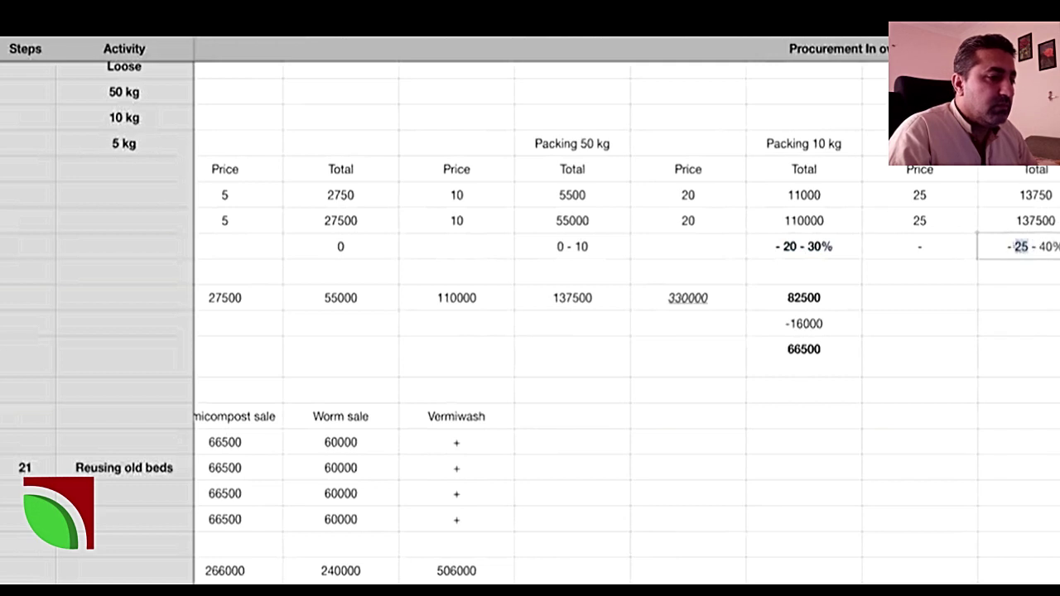
click(1014, 247)
key(shift+End)
key(Home)
key(shift+End)
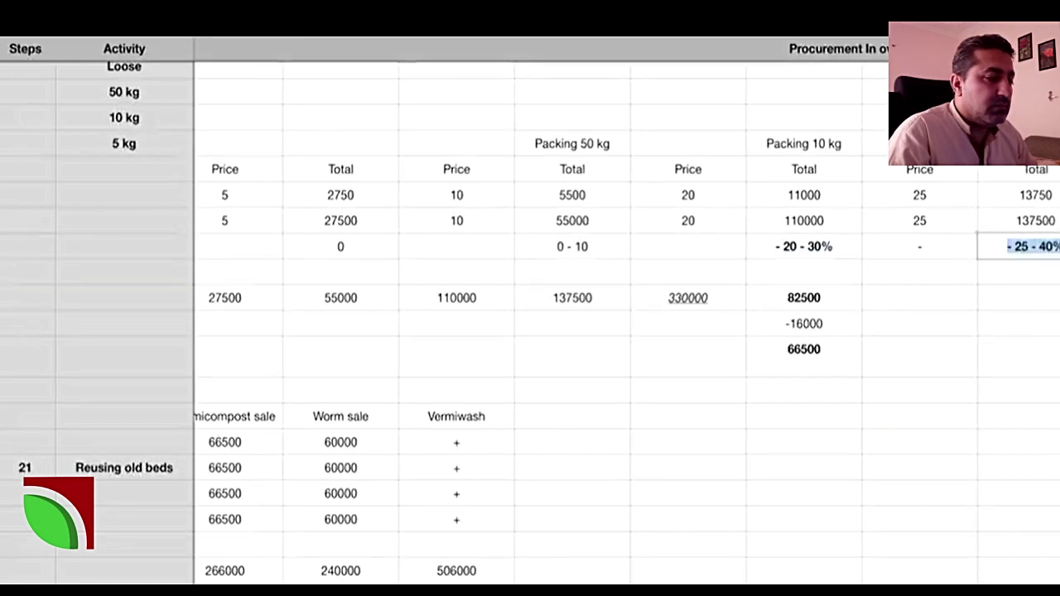
scroll(626, 315, left, 5)
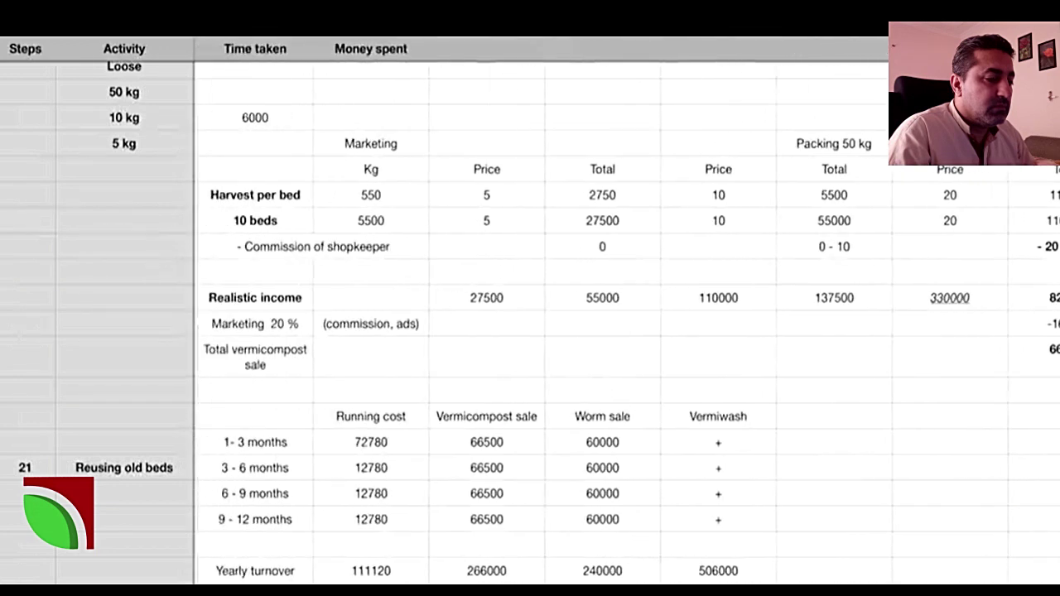
Highlight the 20 % in the Marketing label below Realistic income and make the word "ads" bold in the adjacent note.
click(255, 297)
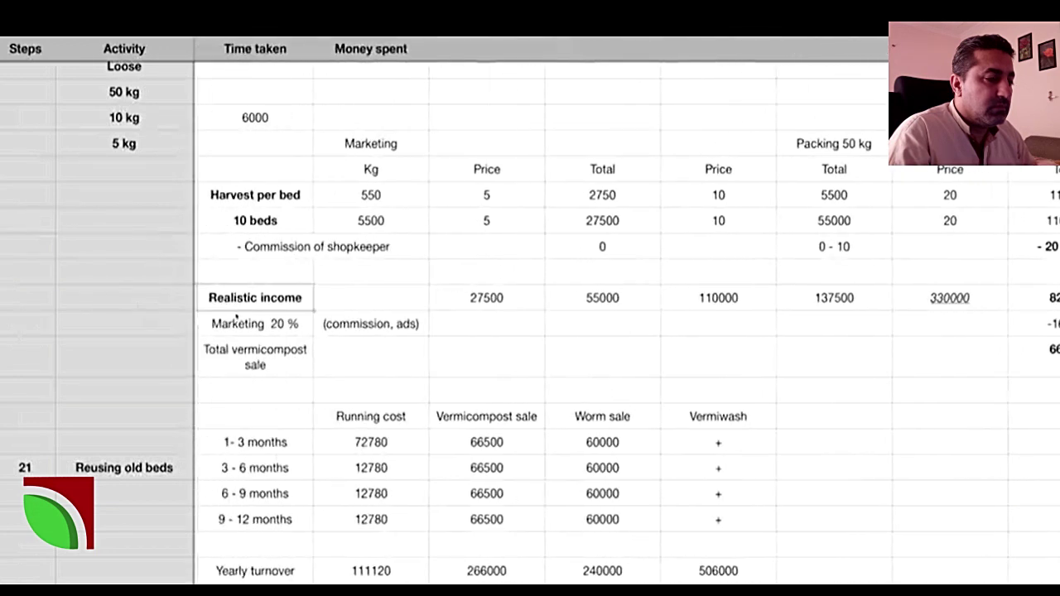
click(255, 324)
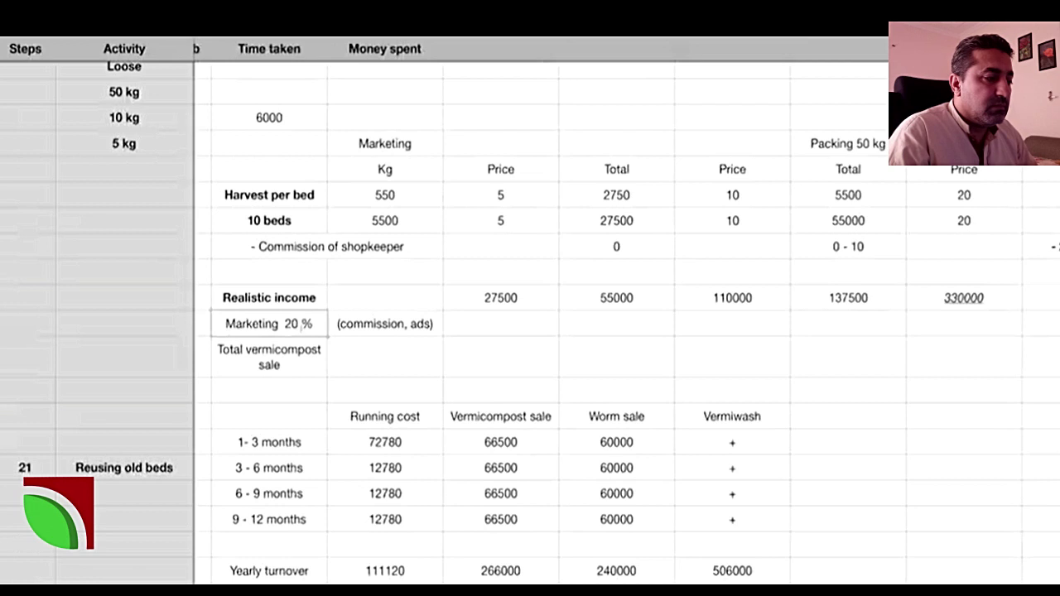
drag(285, 324, 313, 324)
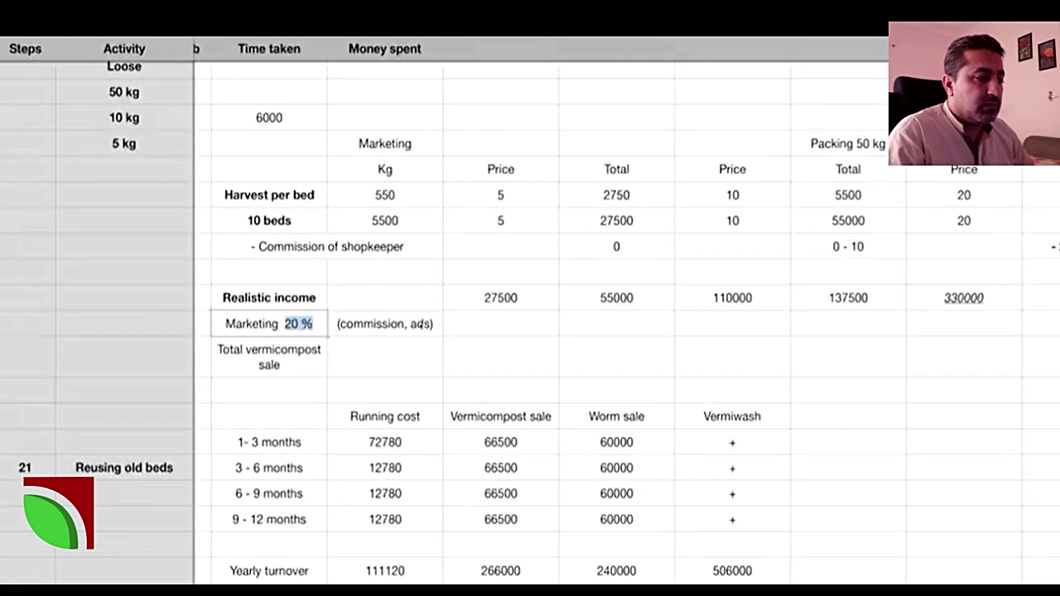
click(418, 324)
double_click(418, 323)
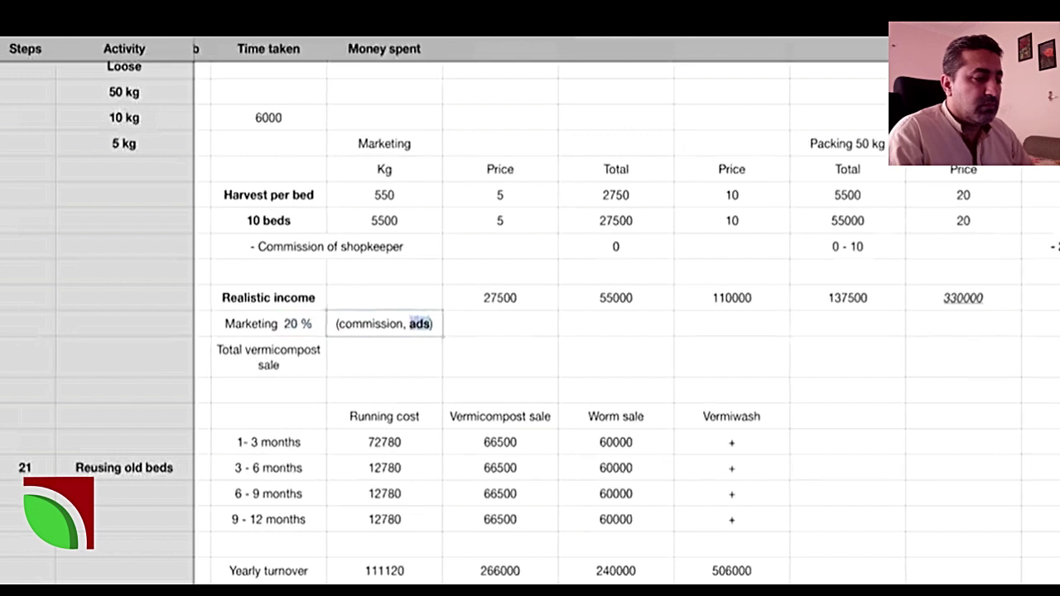
Examine the marketing deduction under Realistic income for Packing 10 kg, and highlight the Kg figure for 10 beds.
scroll(543, 323, right, 3)
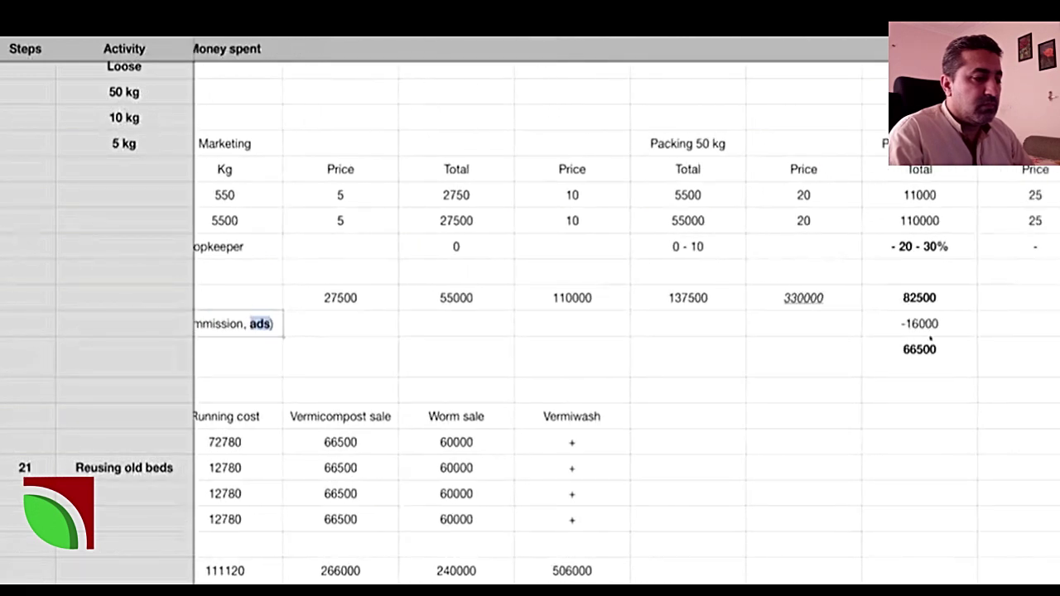
click(926, 334)
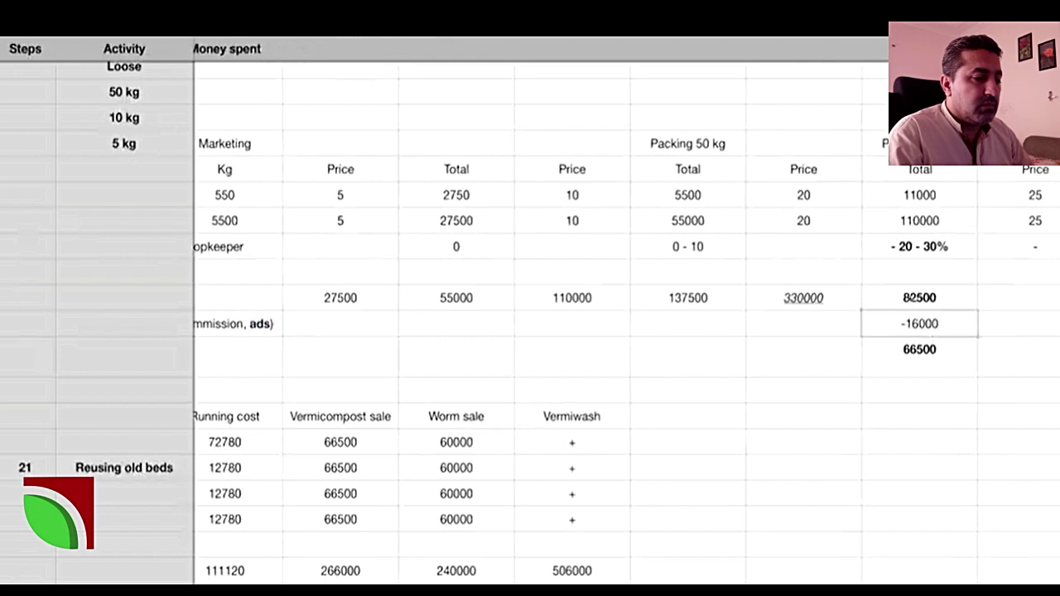
drag(919, 360, 919, 300)
scroll(920, 300, left, 3)
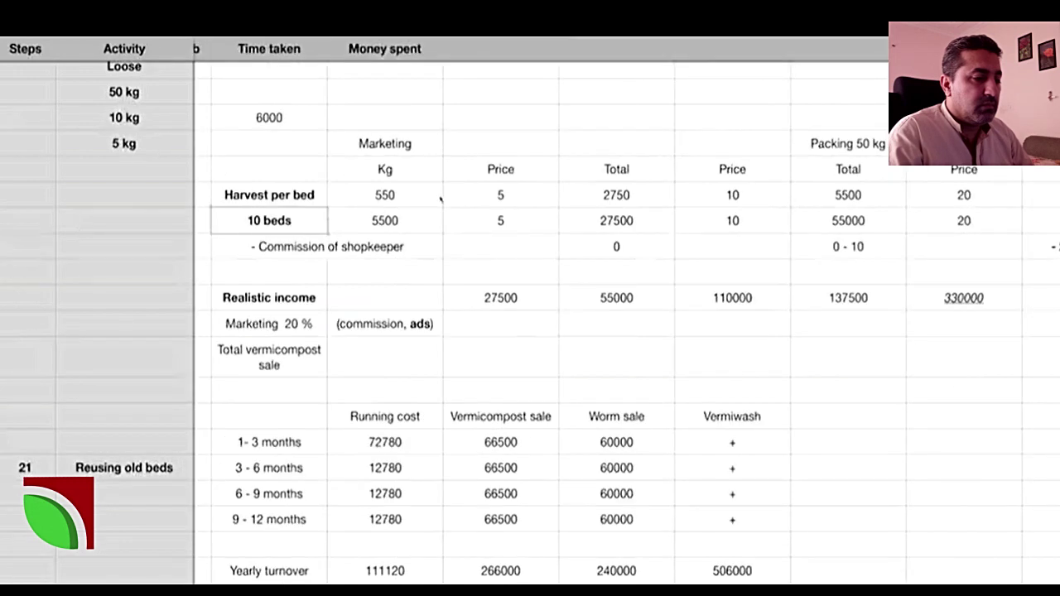
double_click(414, 217)
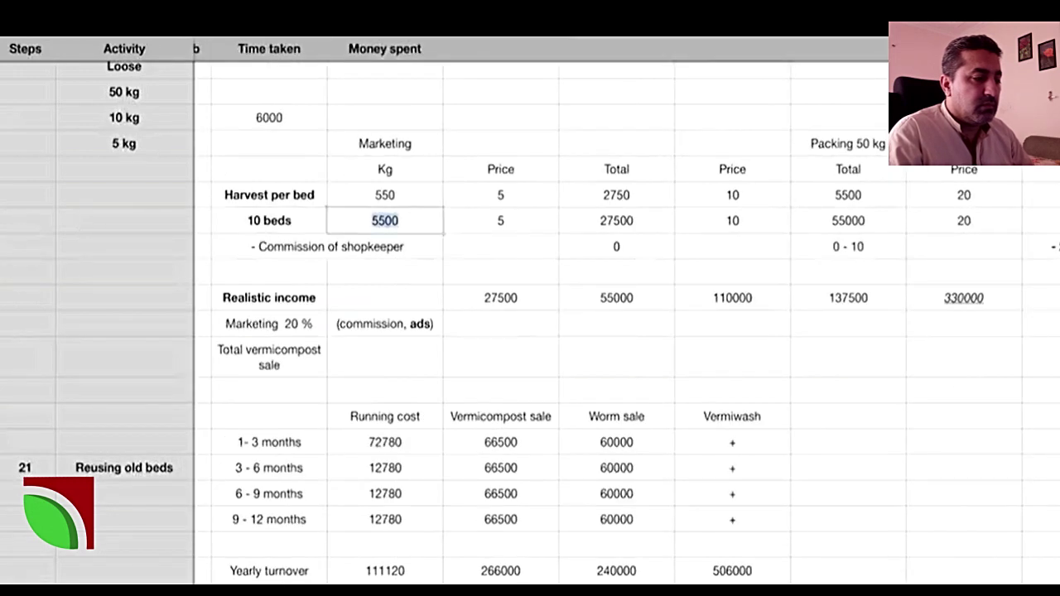
Make the Total vermicompost sale amount in the Packing 10 kg column italic and underlined.
scroll(543, 314, right, 2)
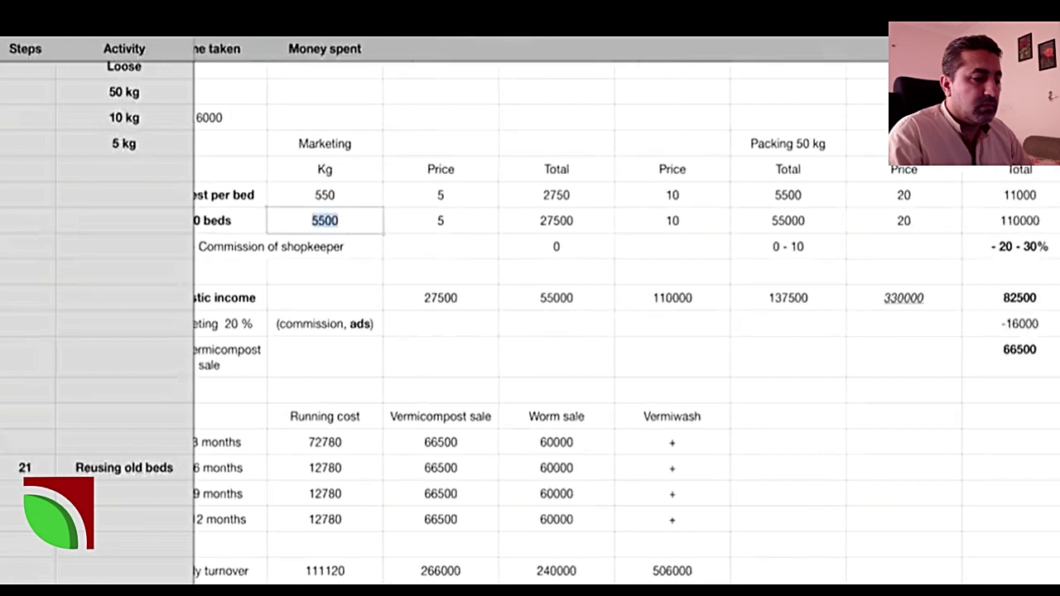
double_click(1021, 362)
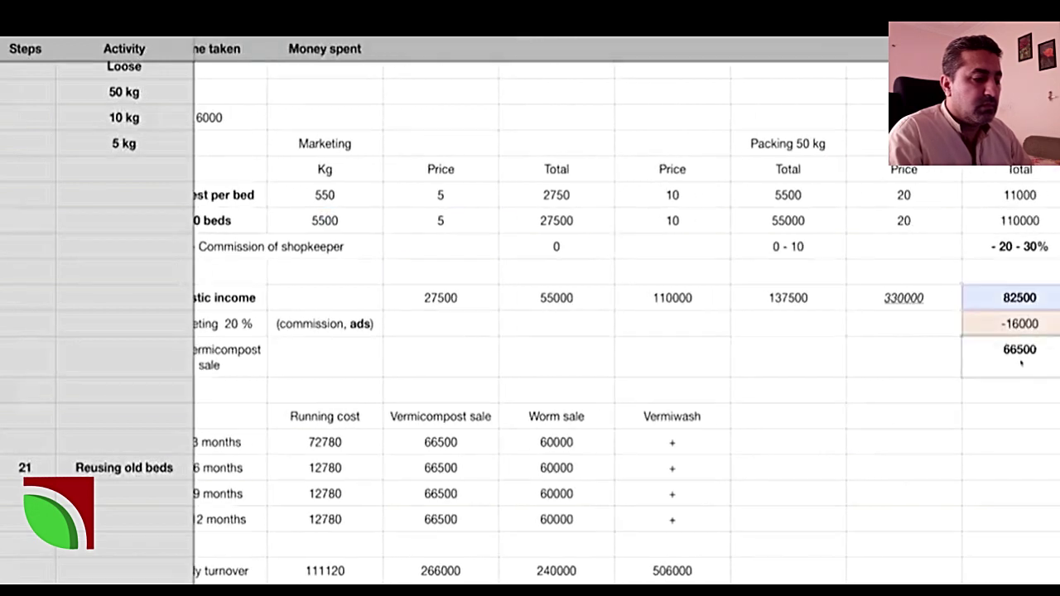
click(917, 354)
key(Escape)
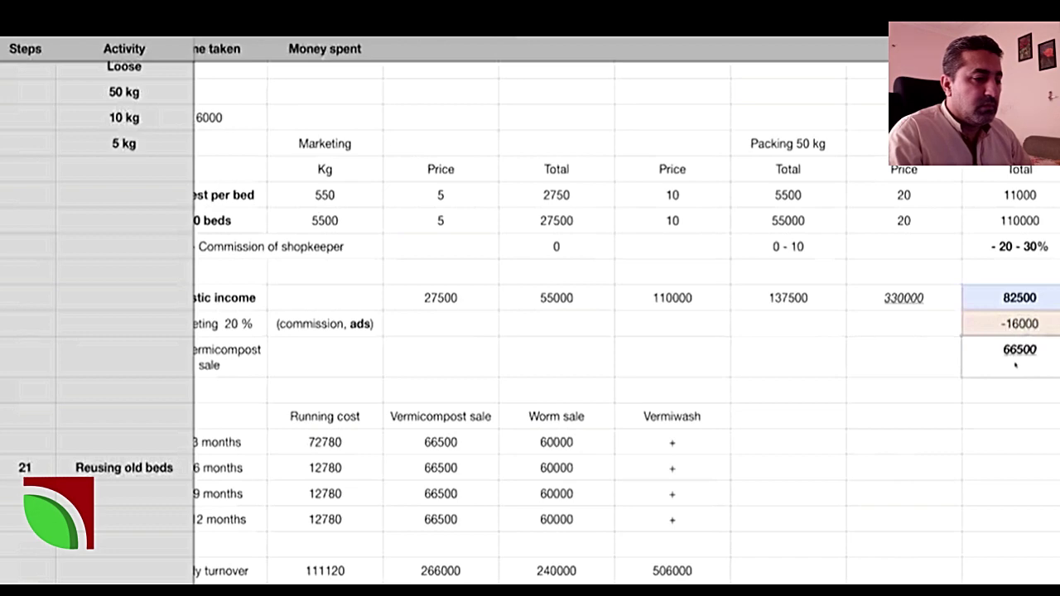
Examine the 1- 3 months label in the running cost and sales table, highlighting its month range.
scroll(769, 509, left, 3)
scroll(874, 400, left, 3)
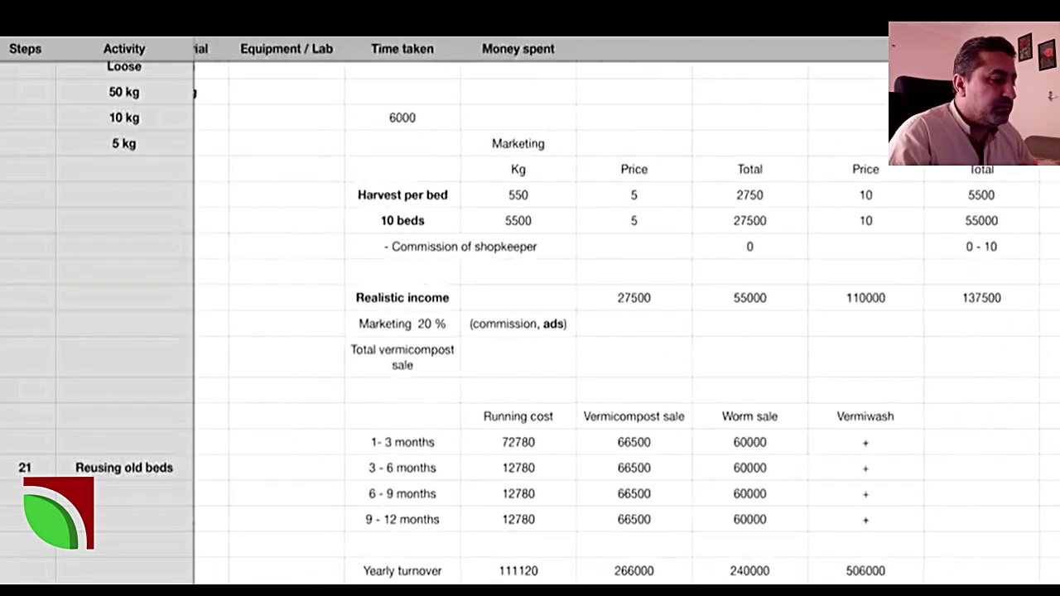
scroll(873, 400, down, 3)
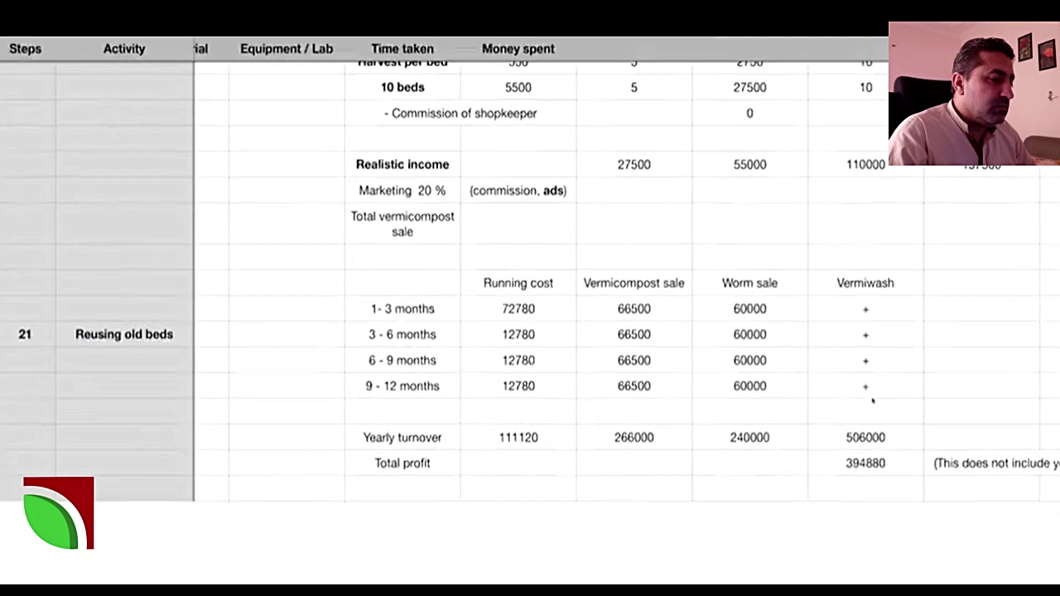
click(362, 308)
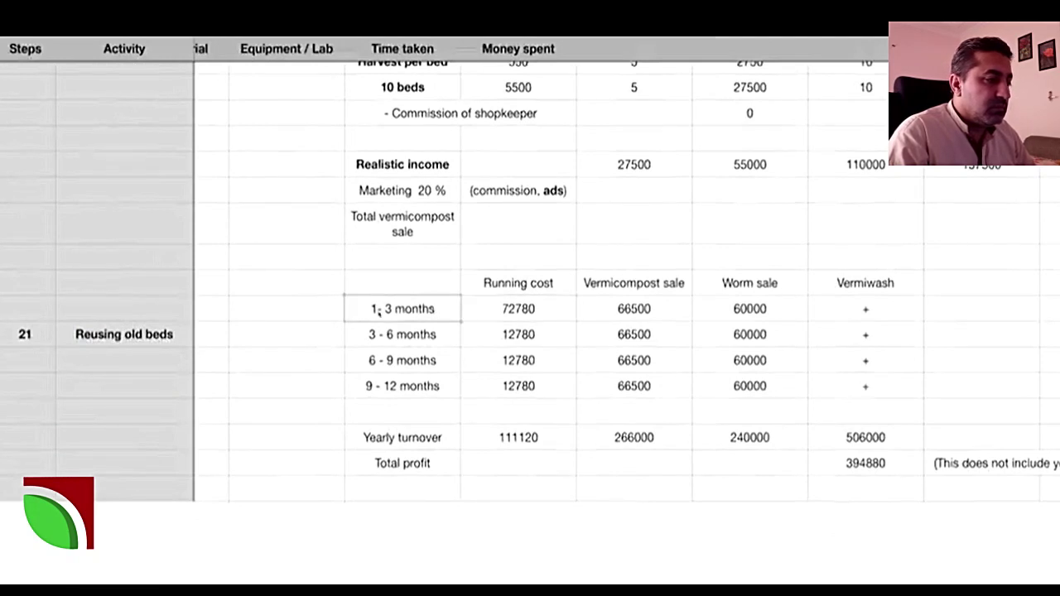
mouse_move(372, 309)
mouse_down()
mouse_move(436, 309)
mouse_move(371, 309)
mouse_up()
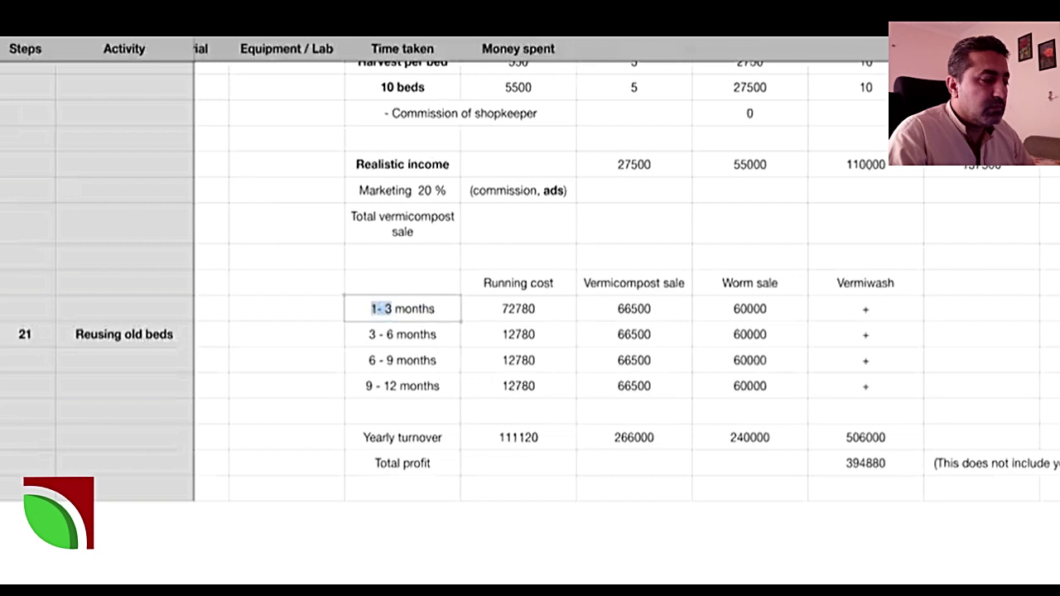
click(365, 303)
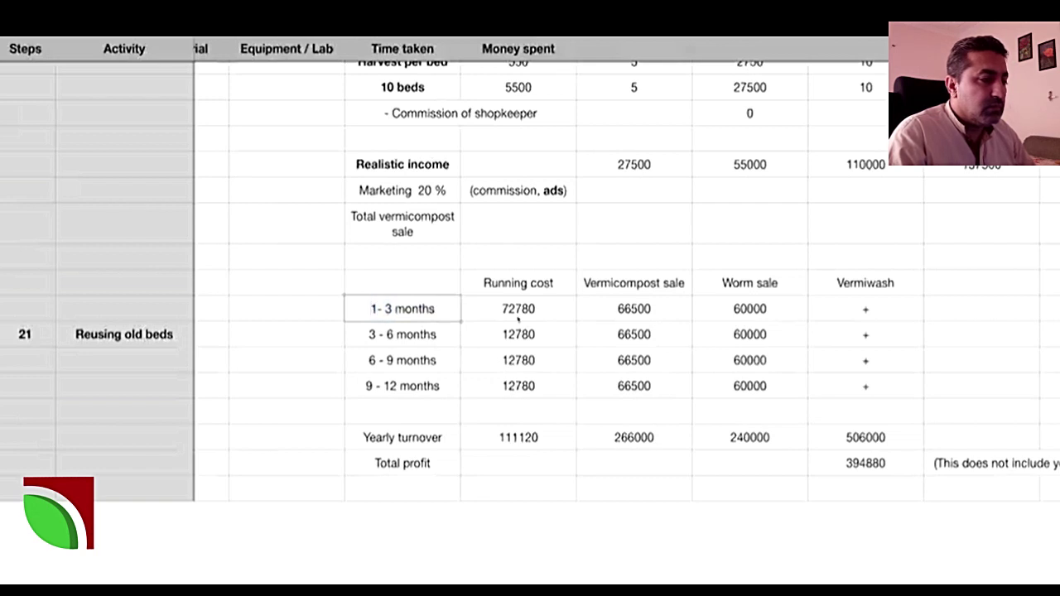
Make the 1- 3 months amounts for Running cost and Vermicompost sale bold.
click(514, 308)
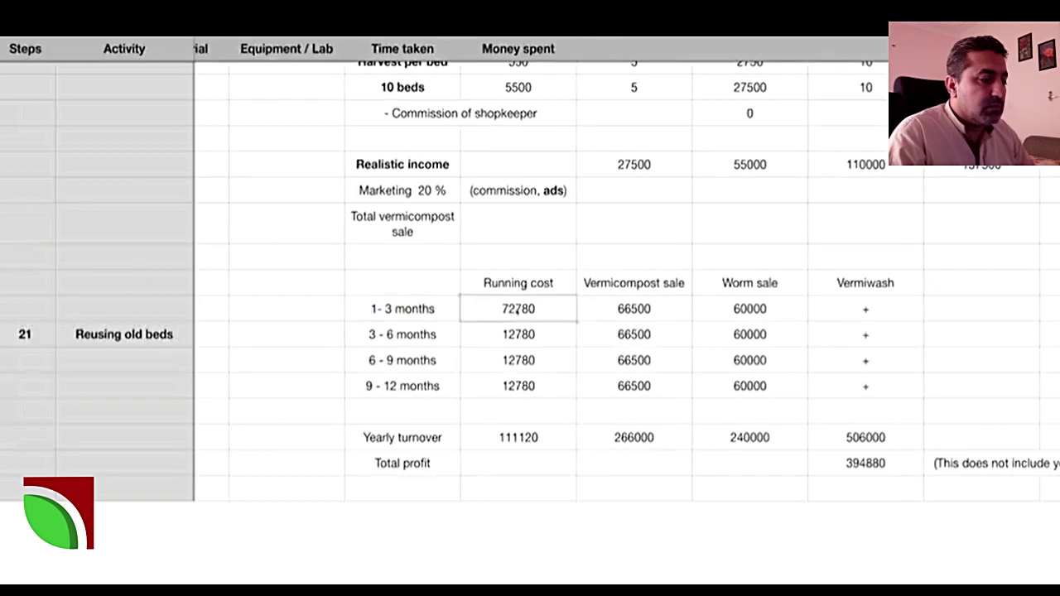
key(super+b)
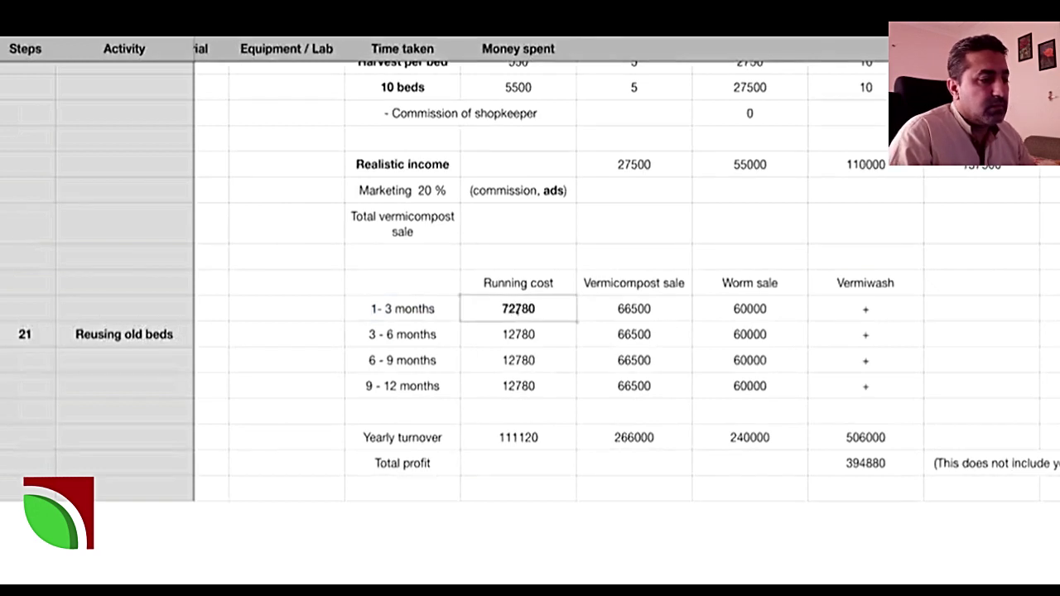
click(647, 309)
key(super+b)
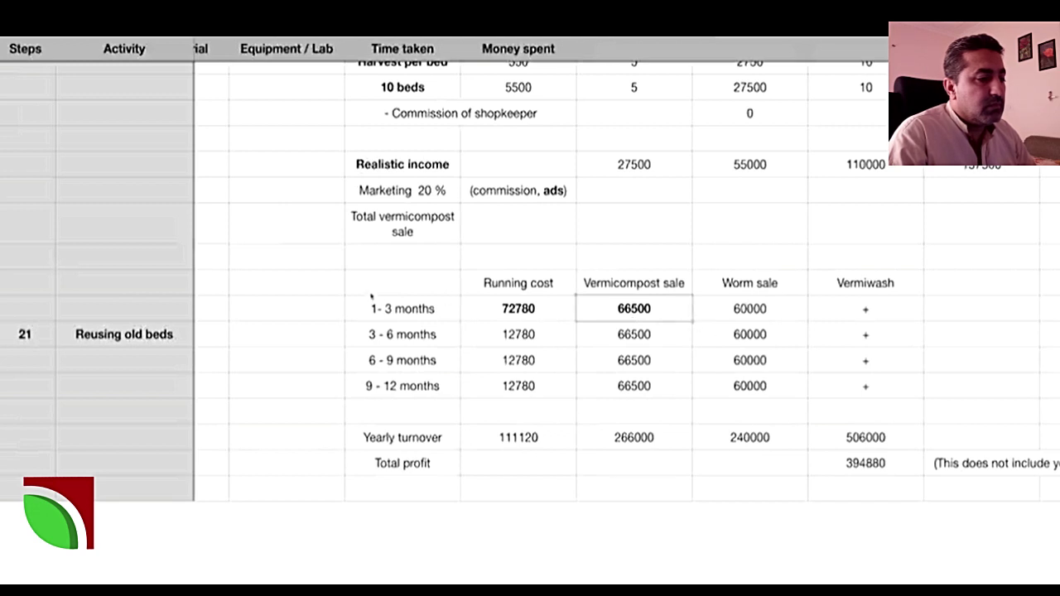
Examine the whole running cost and sales table, including the Worm sale heading and the 1- 3 months running cost.
drag(372, 294, 806, 414)
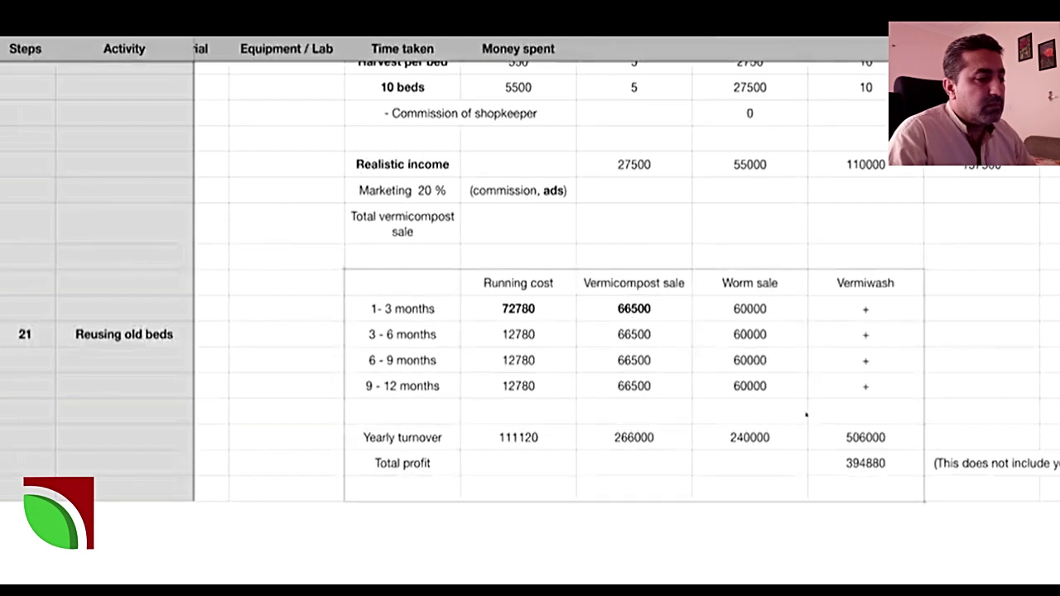
click(756, 286)
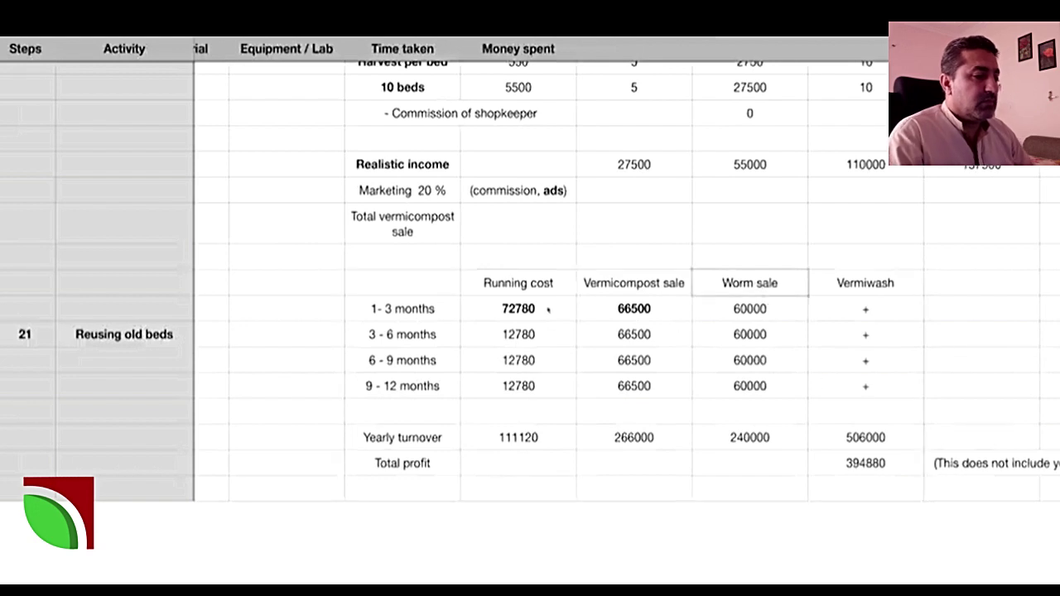
click(521, 310)
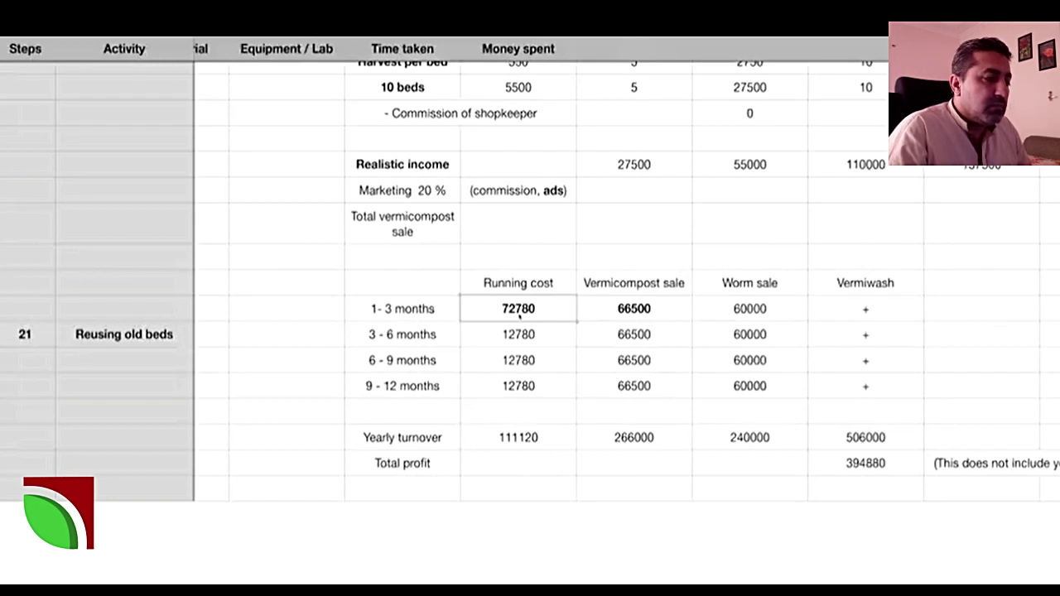
Compare the 1- 3 months Worm sale and Vermicompost sale amounts, highlighting the vermicompost figure.
click(781, 316)
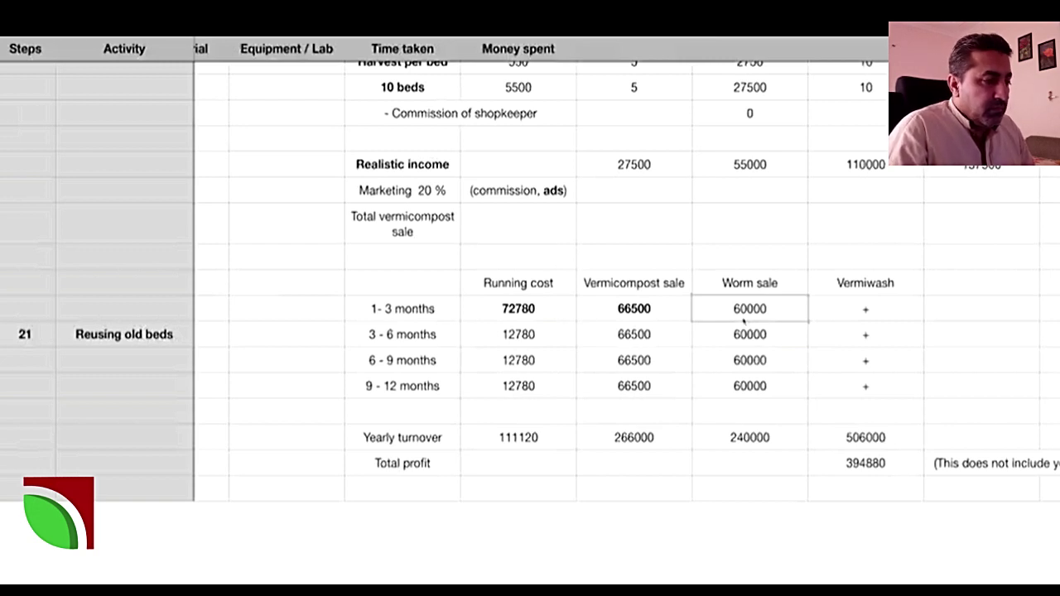
click(610, 312)
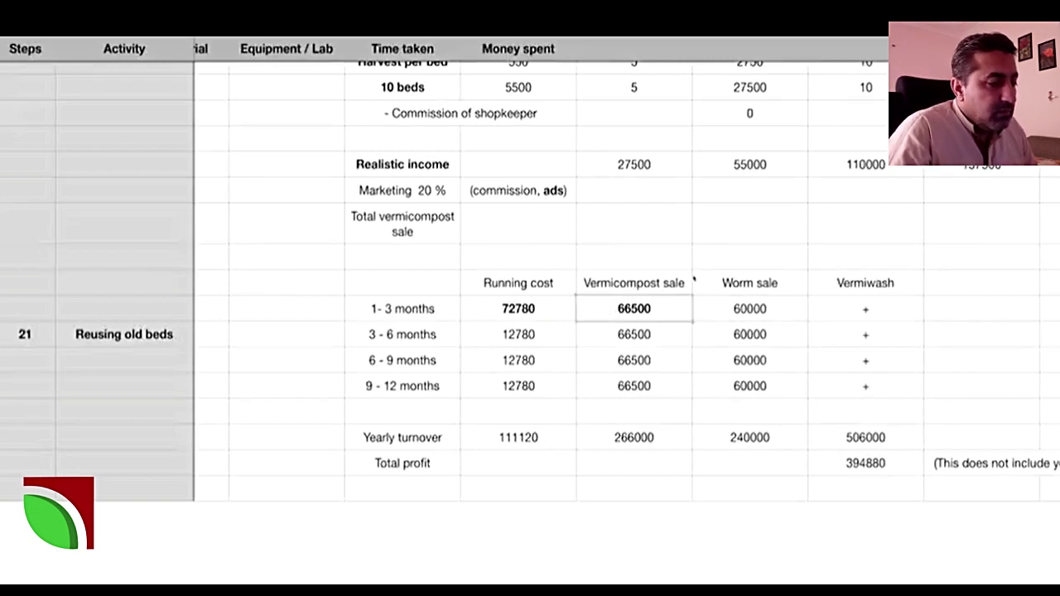
click(732, 310)
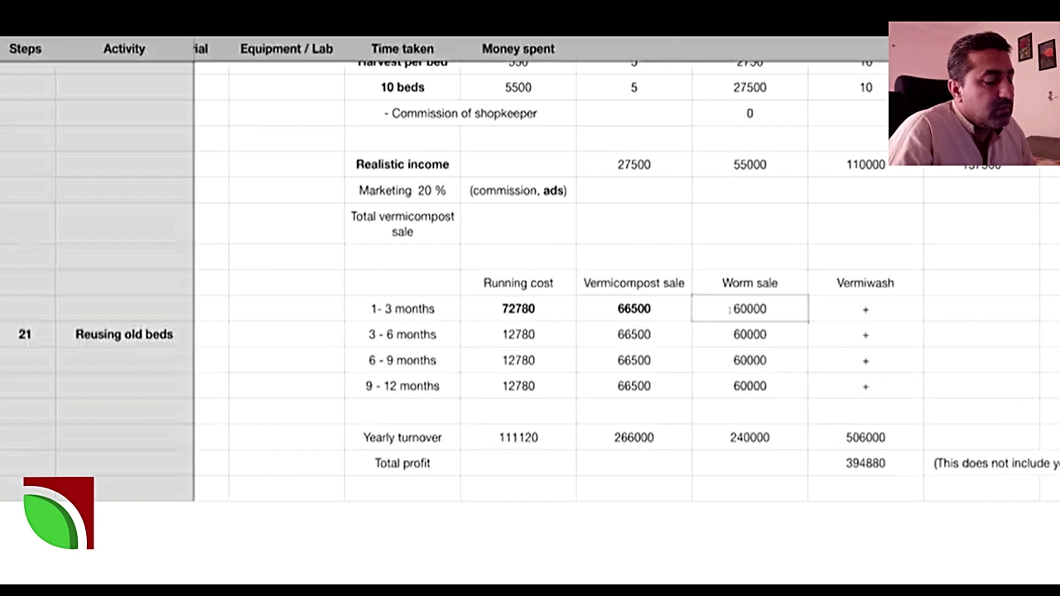
double_click(749, 309)
click(633, 309)
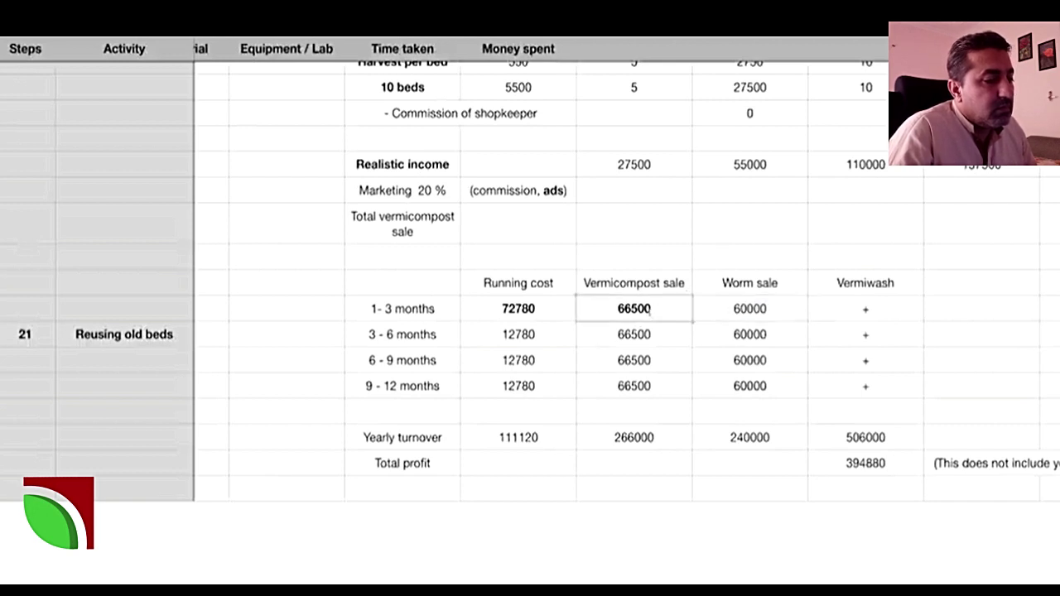
double_click(633, 309)
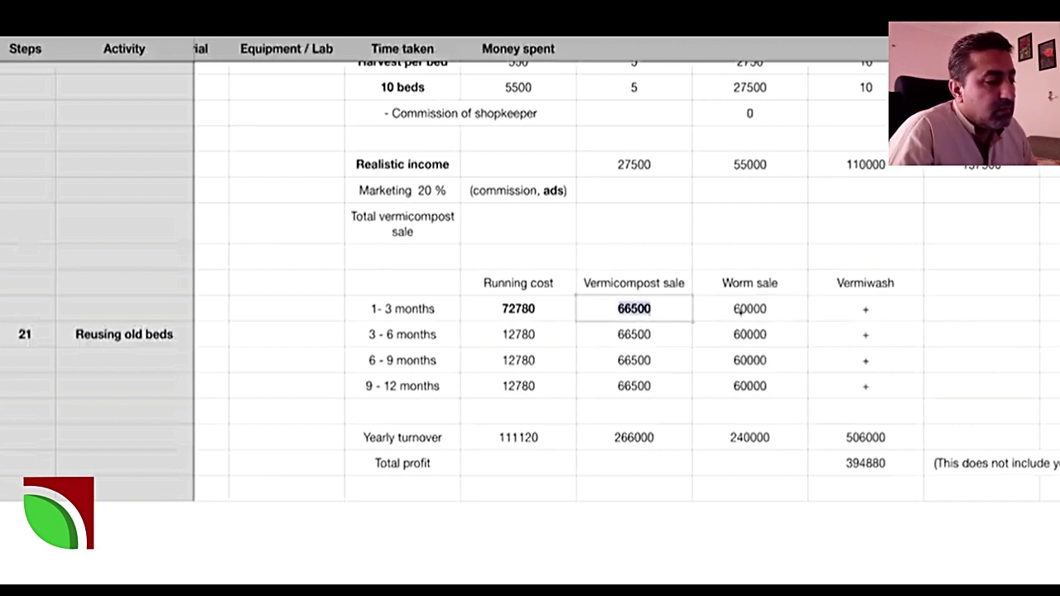
Examine the Vermiwash column for all four quarters by highlighting it from its heading down.
click(856, 304)
drag(854, 290, 882, 422)
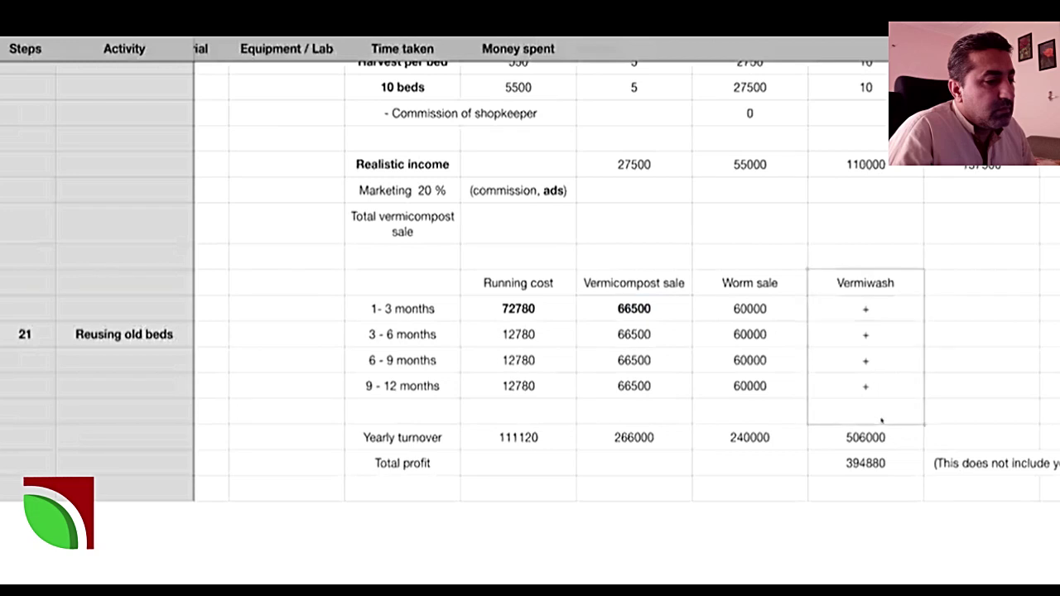
click(955, 291)
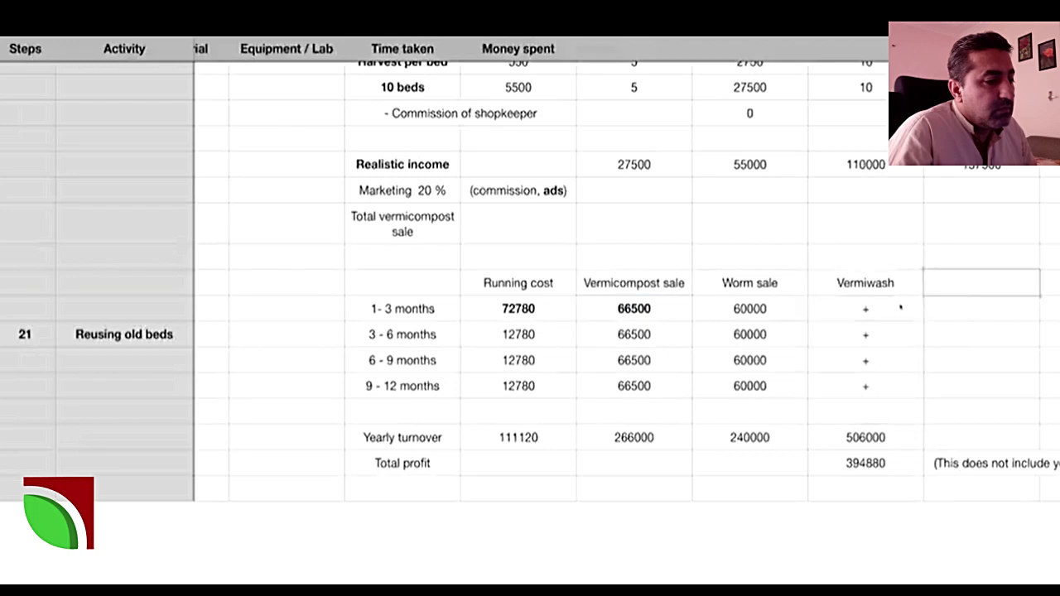
drag(883, 293, 882, 407)
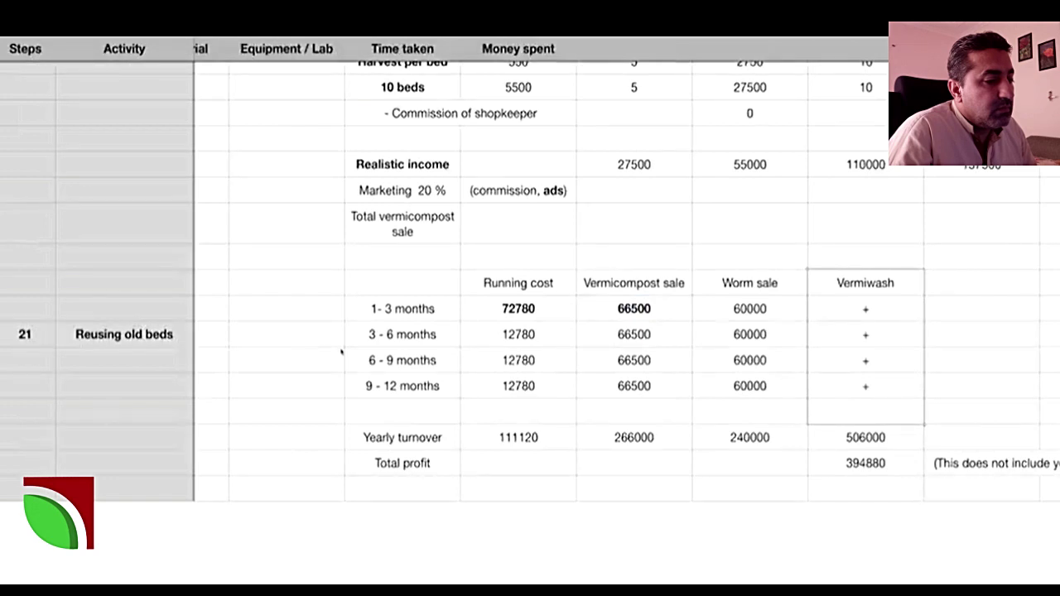
Examine the 3 - 6 months row and compare it with the 1- 3 months sales entries.
click(381, 335)
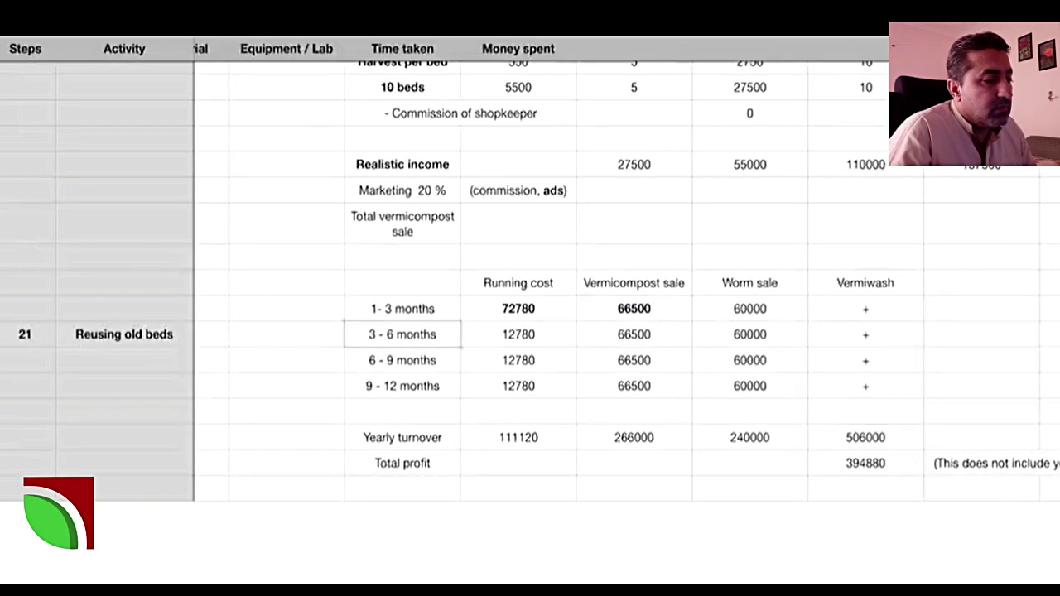
key(shift+space)
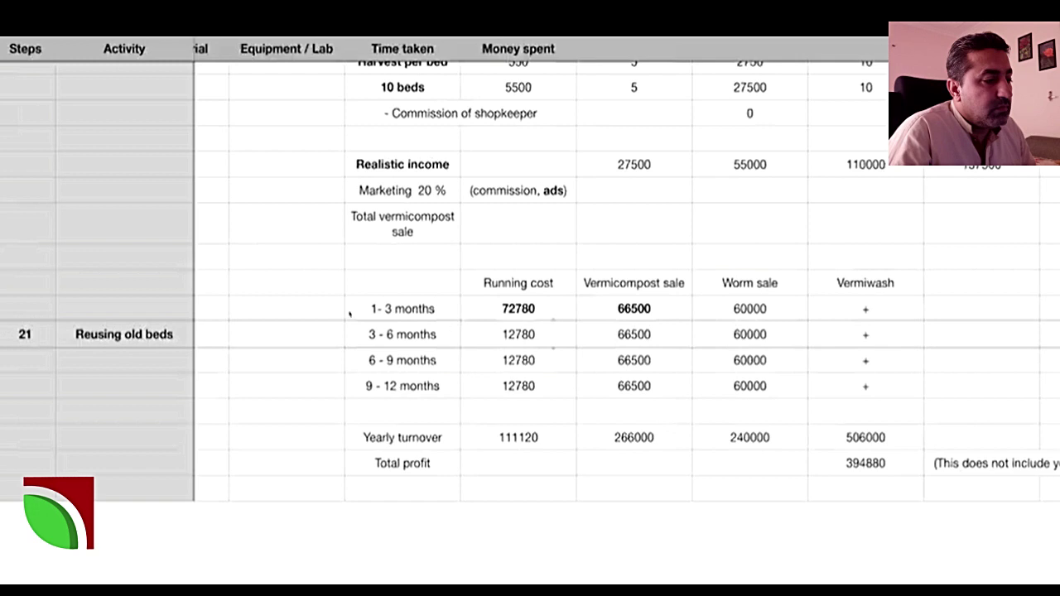
click(447, 310)
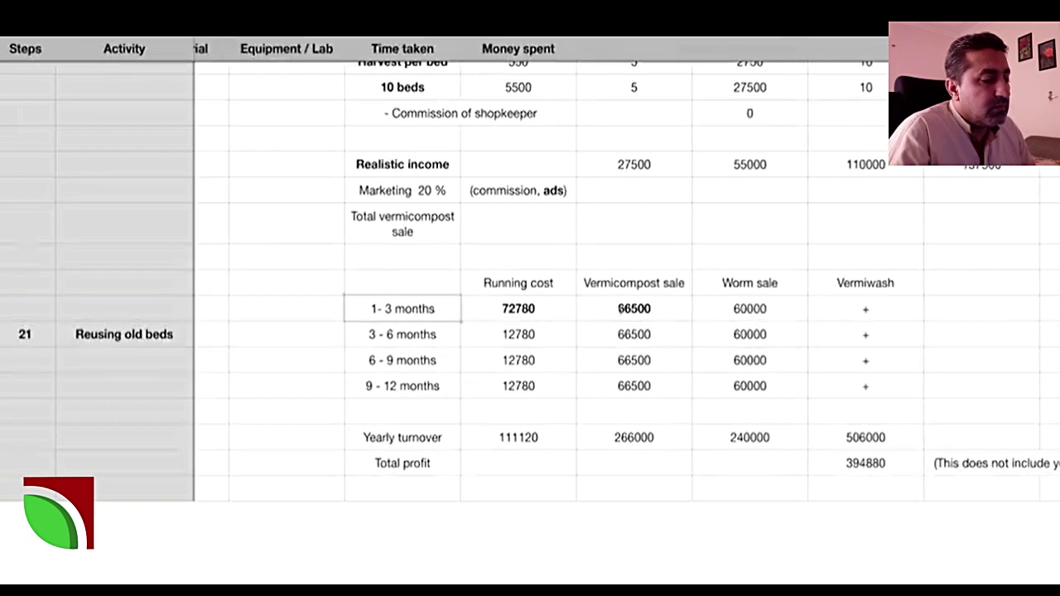
click(620, 310)
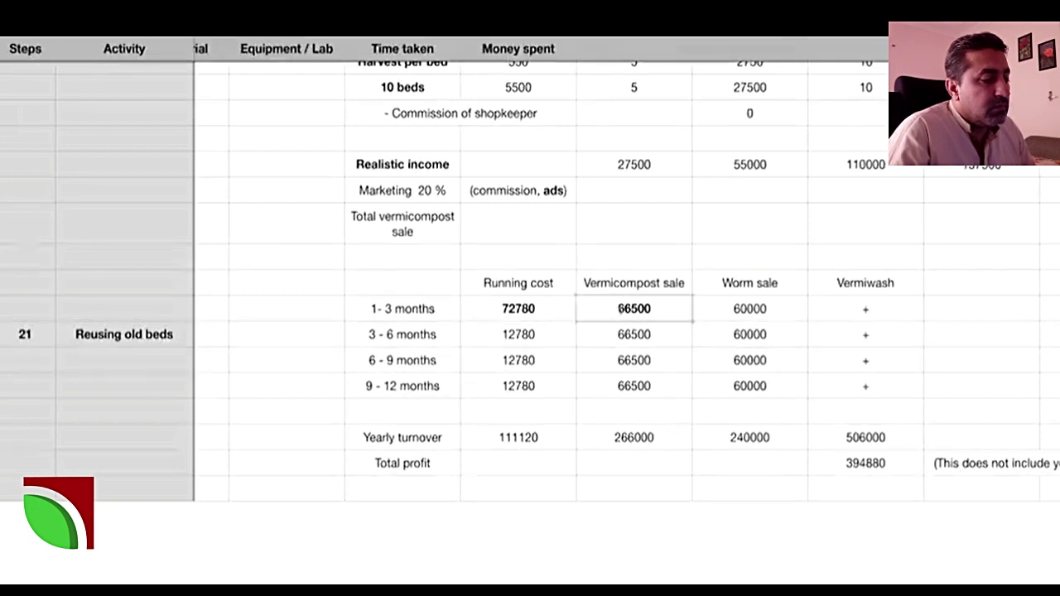
click(726, 309)
click(350, 307)
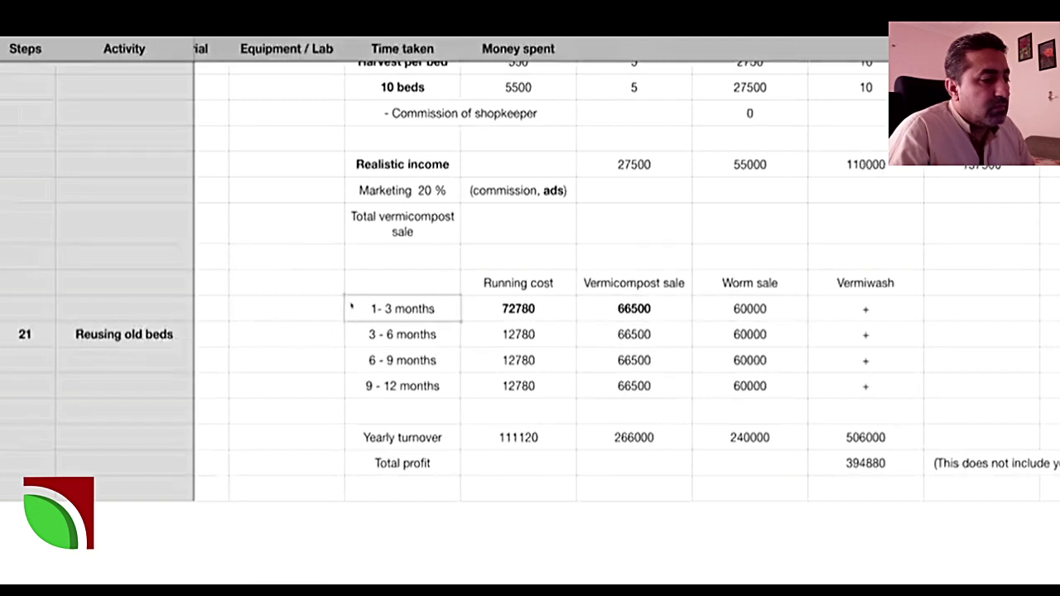
Examine step 21, Reusing old beds, and highlight the yearly table from its headings through Total profit.
click(127, 342)
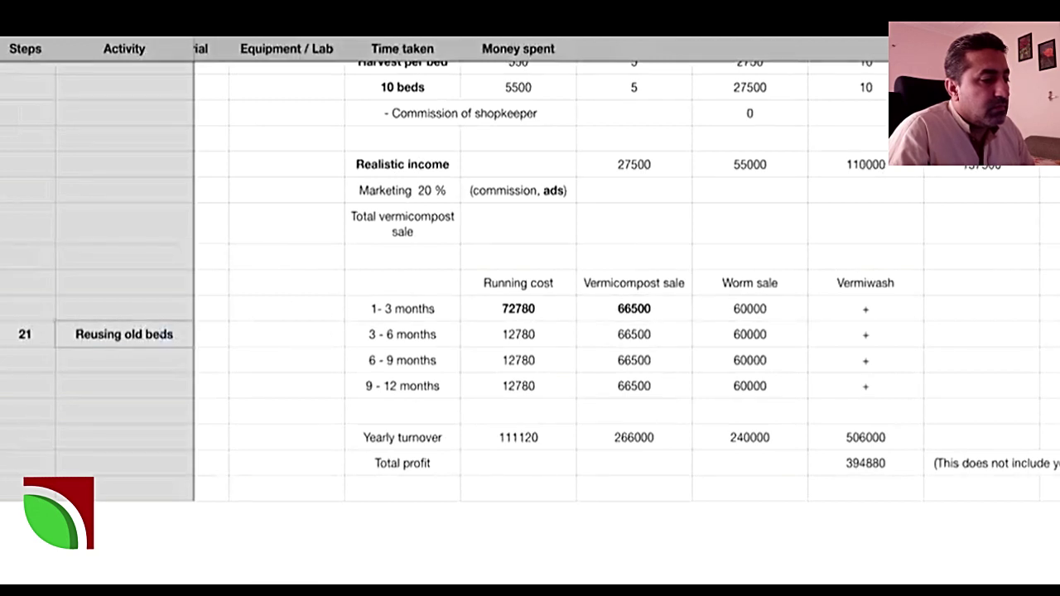
click(10, 342)
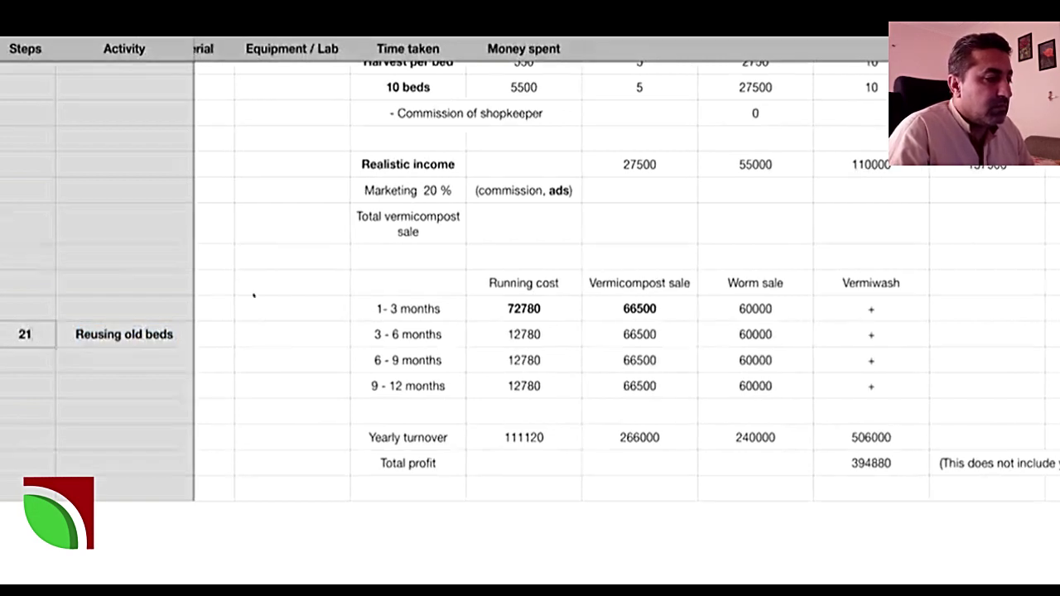
mouse_move(365, 279)
mouse_down()
mouse_move(591, 361)
mouse_move(780, 456)
mouse_move(872, 487)
mouse_move(866, 497)
mouse_up()
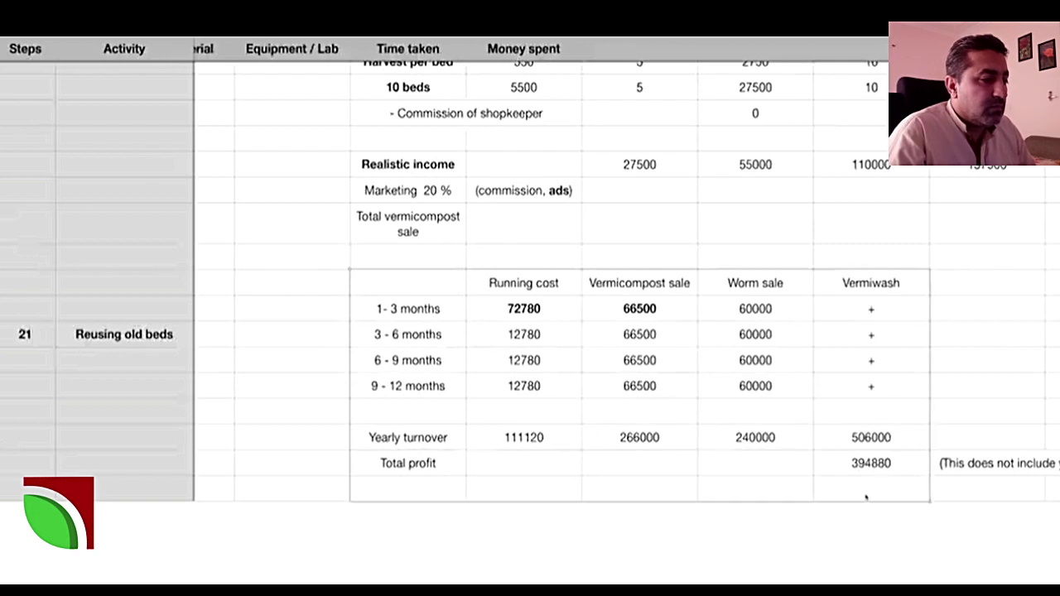